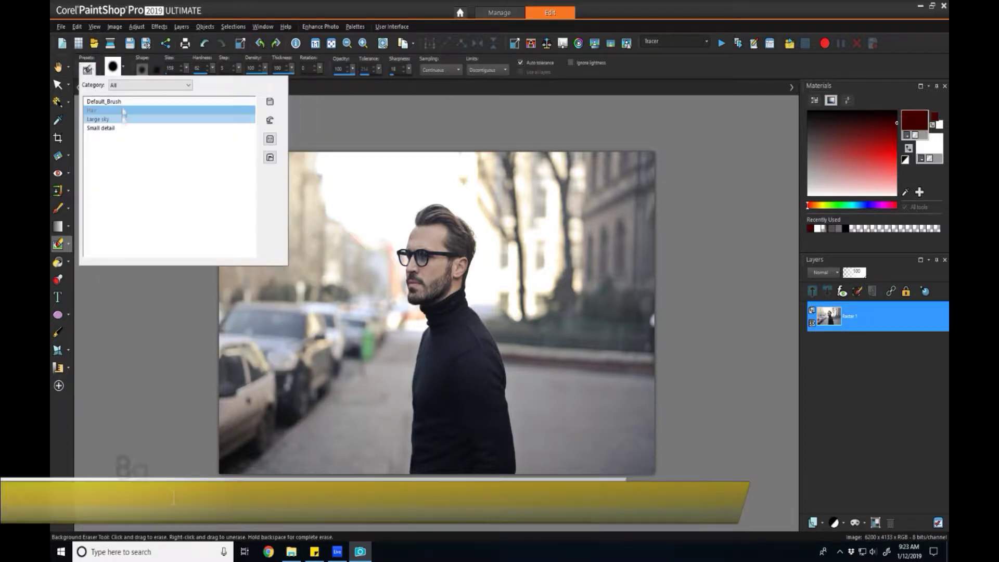
# Erase the background immediately around the man with the Background Eraser, following his outline from body to hair.
pyautogui.moveTo(400, 463)
pyautogui.mouseDown()
pyautogui.moveTo(388, 417)
pyautogui.moveTo(396, 339)
pyautogui.moveTo(369, 257)
pyautogui.moveTo(385, 213)
pyautogui.mouseUp()
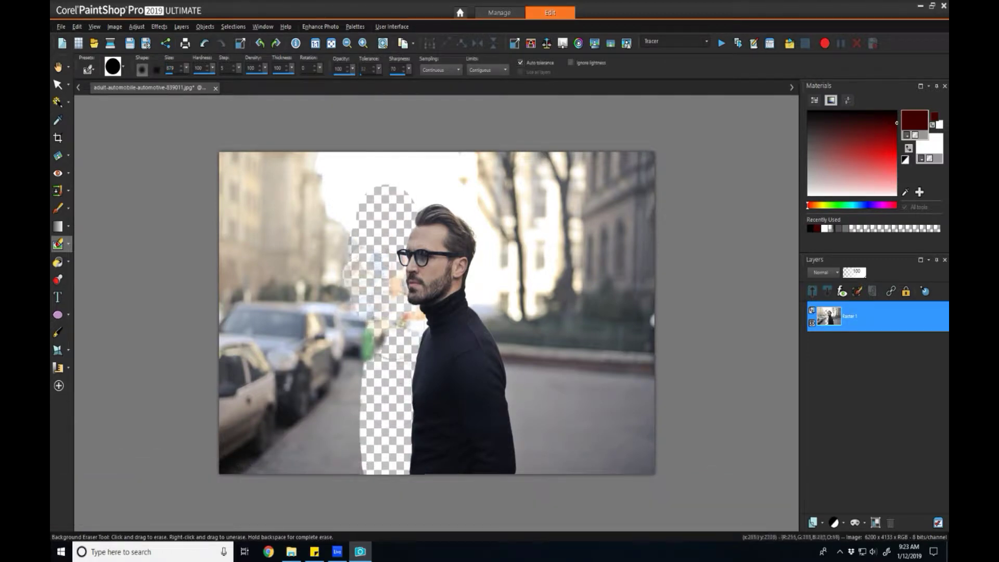
pyautogui.moveTo(543, 463)
pyautogui.mouseDown()
pyautogui.moveTo(528, 333)
pyautogui.moveTo(572, 372)
pyautogui.moveTo(533, 362)
pyautogui.moveTo(494, 291)
pyautogui.moveTo(506, 249)
pyautogui.moveTo(468, 180)
pyautogui.moveTo(405, 171)
pyautogui.mouseUp()
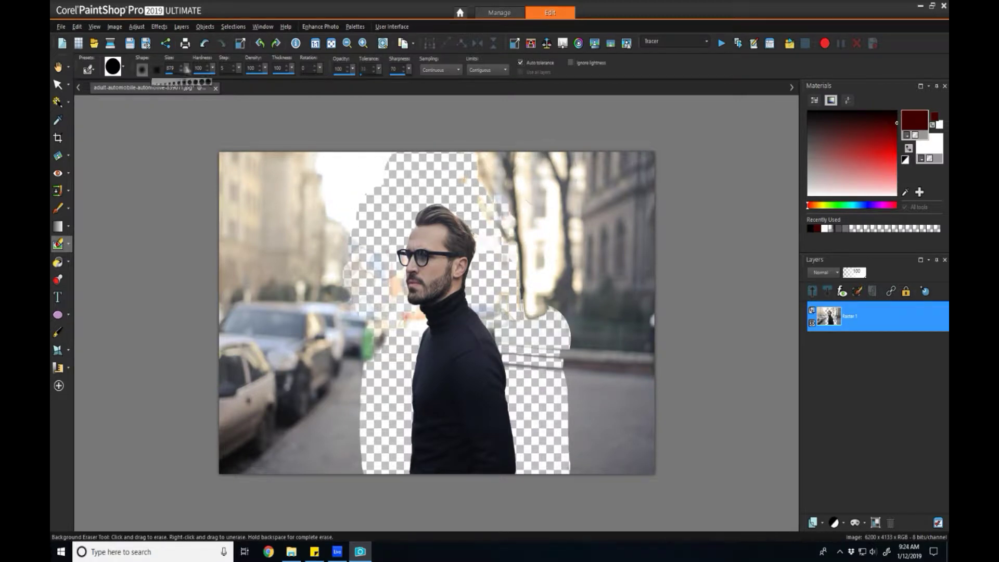
pyautogui.scroll(2, 494, 312)
pyautogui.moveTo(358, 327); pyautogui.dragTo(326, 252)
pyautogui.click(510, 170)
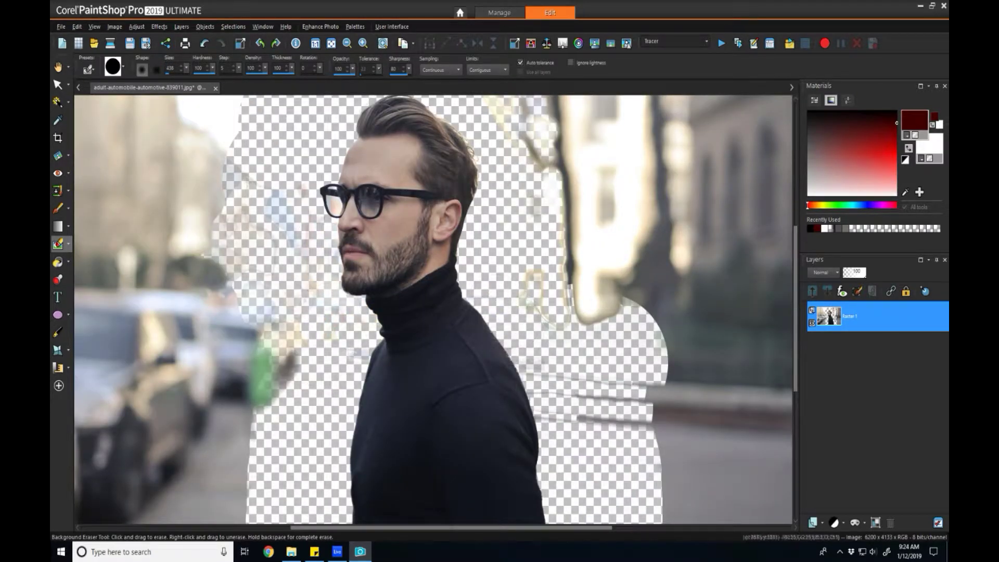
pyautogui.scroll(2, 459, 175)
pyautogui.scroll(2, 281, 245)
pyautogui.scroll(-5, 167, 312)
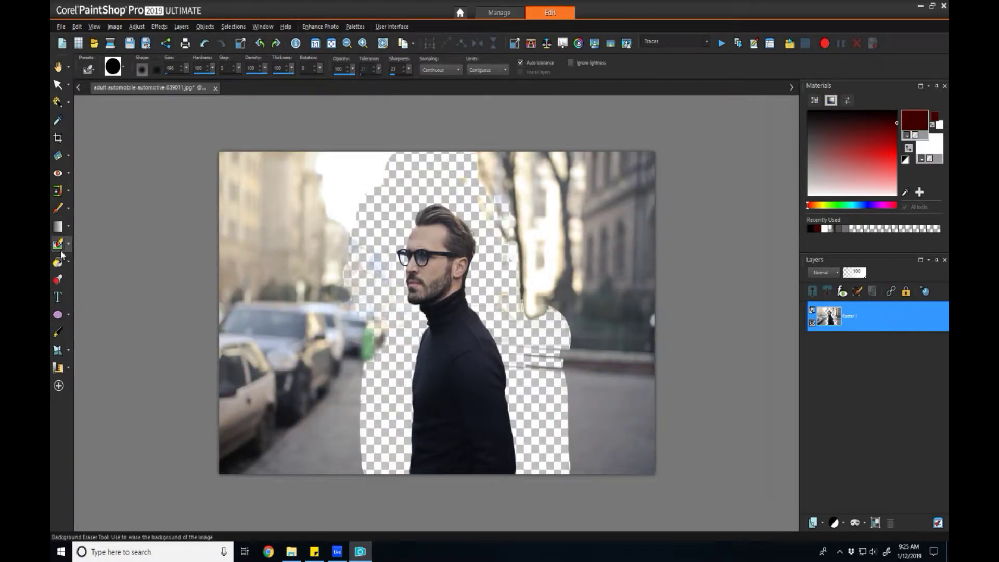
# Draw a freehand selection around the man through the erased border that surrounds him.
pyautogui.click(67, 104)
pyautogui.click(104, 118)
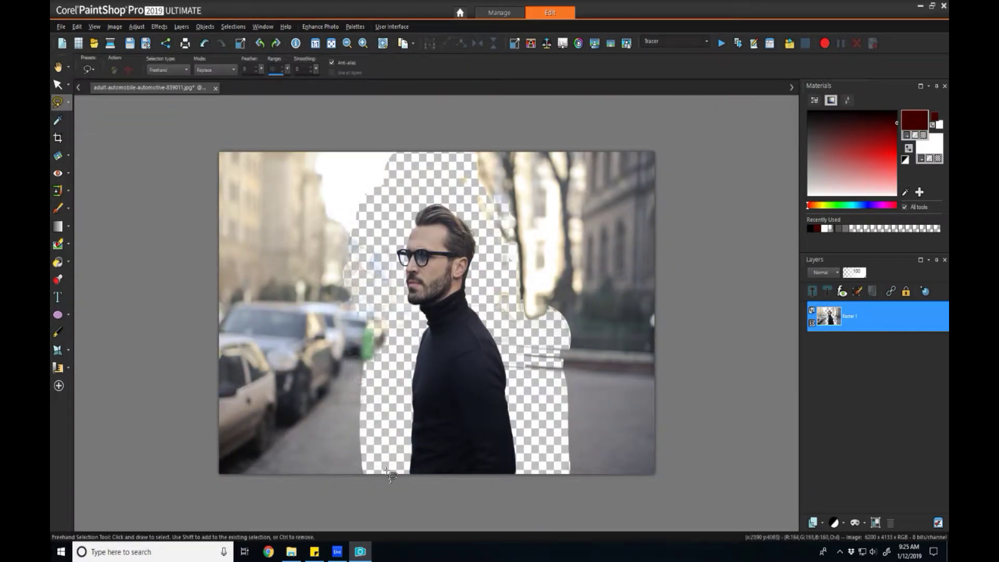
pyautogui.moveTo(390, 471)
pyautogui.mouseDown()
pyautogui.moveTo(407, 335)
pyautogui.moveTo(375, 257)
pyautogui.moveTo(413, 181)
pyautogui.moveTo(478, 226)
pyautogui.moveTo(535, 444)
pyautogui.moveTo(474, 486)
pyautogui.moveTo(393, 471)
pyautogui.mouseUp()
# Invert the selection and delete the remaining street background.
pyautogui.click(233, 27)
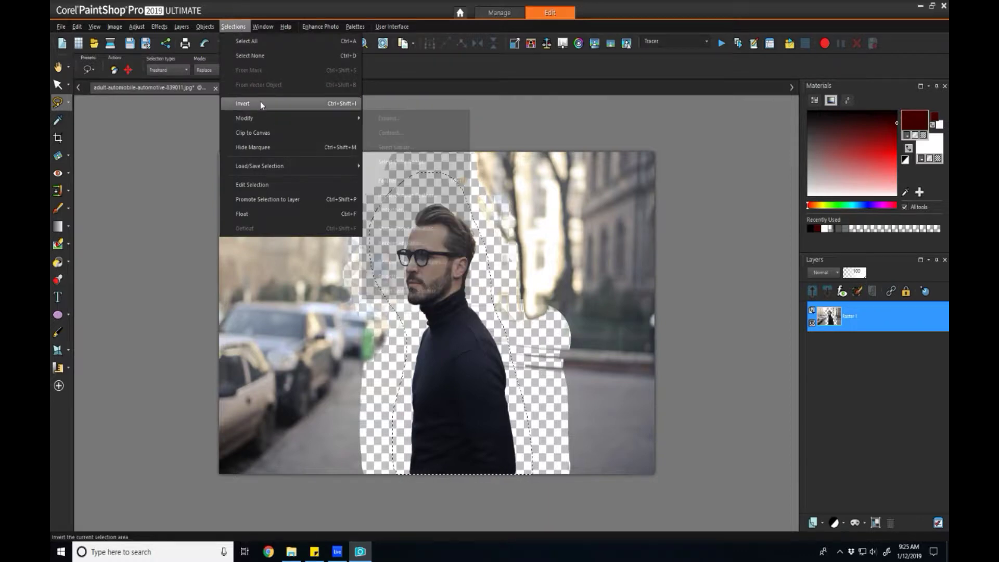
pyautogui.click(312, 98)
pyautogui.press('Delete')
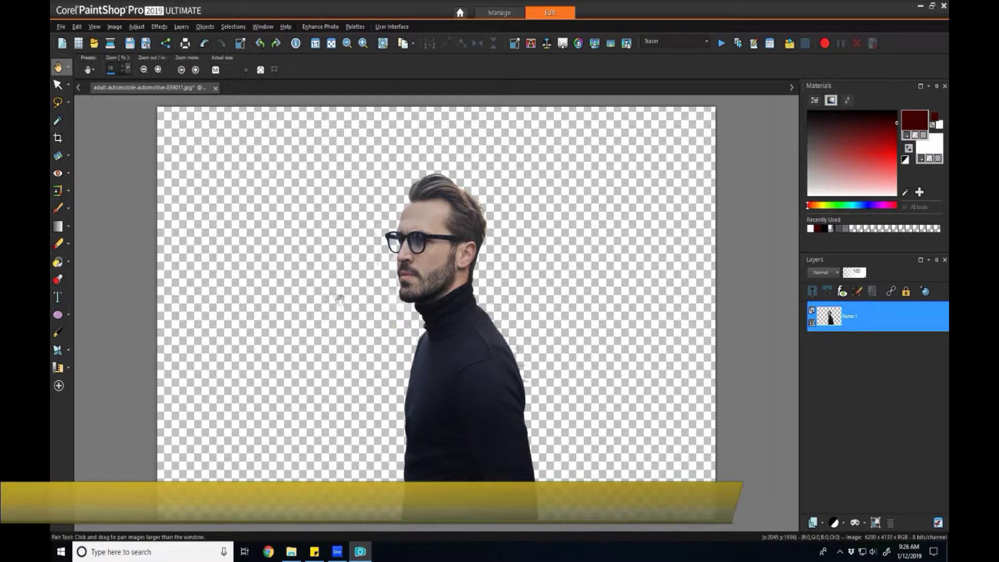
# Crop the image tightly around the man in free form, about 2311 × 3332 pixels.
pyautogui.press('r')
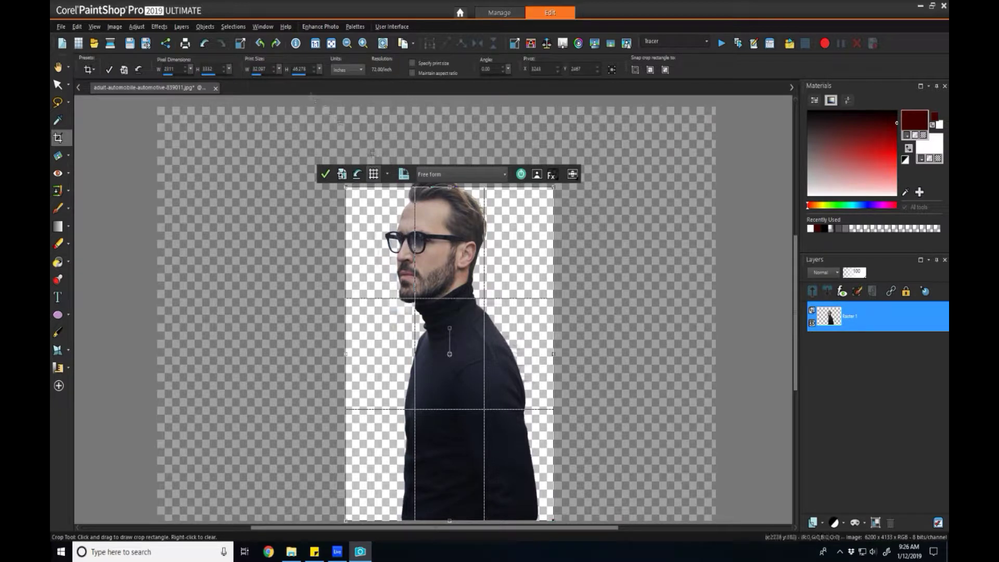
pyautogui.click(325, 173)
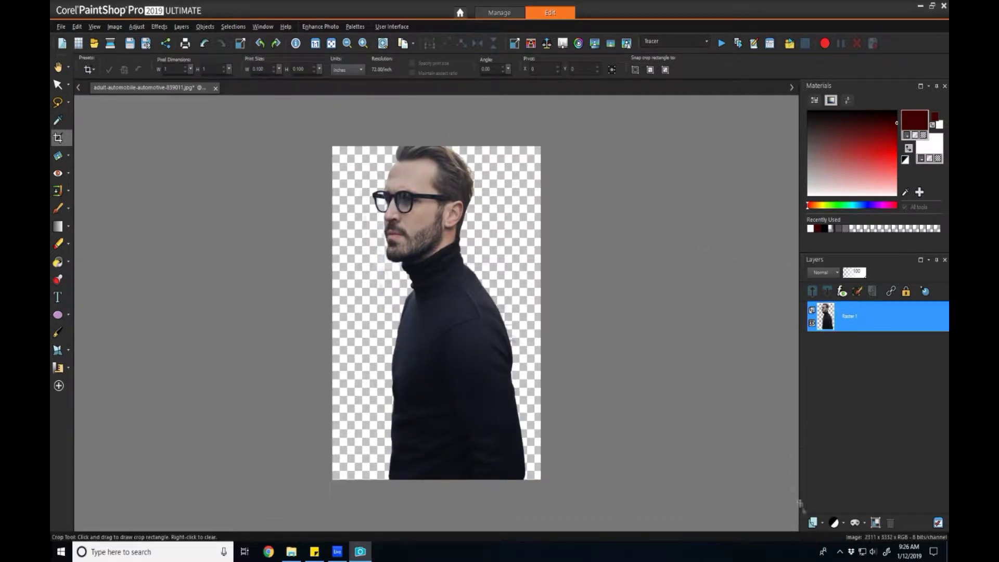
# Add a raster layer with the default settings and save the image as StarWars_Test1.pspimage in the StarWarsPoster folder.
pyautogui.click(812, 523)
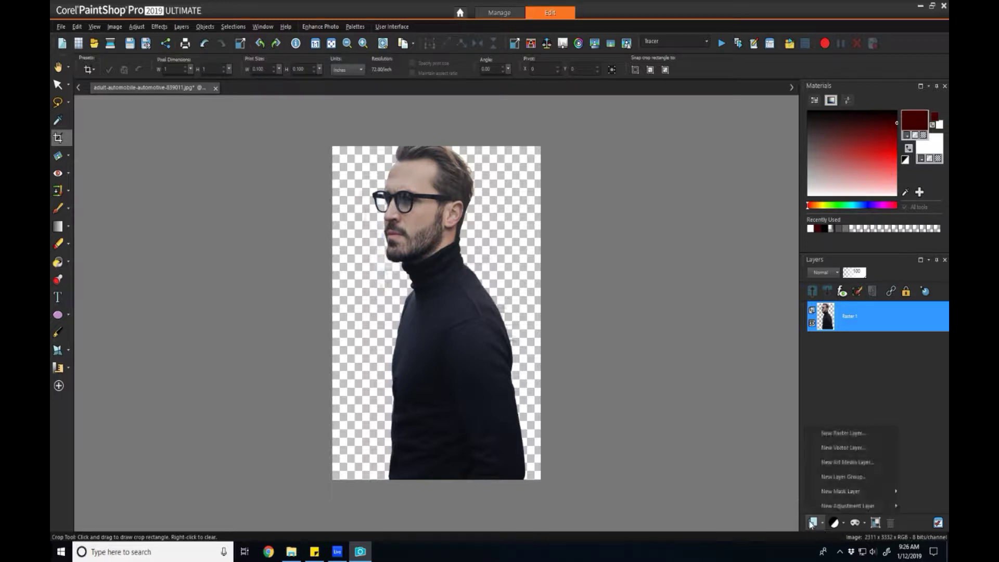
pyautogui.click(840, 433)
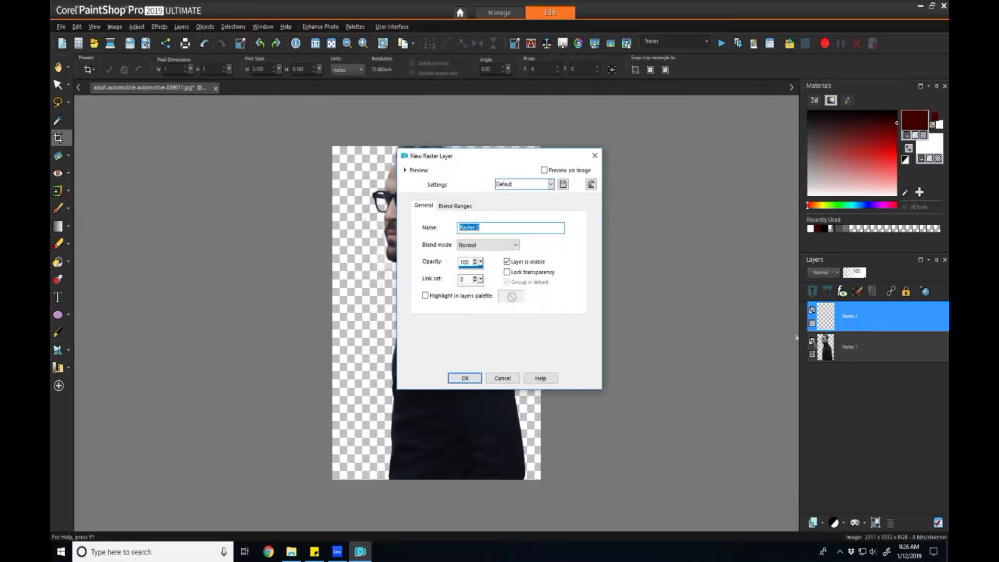
pyautogui.click(477, 378)
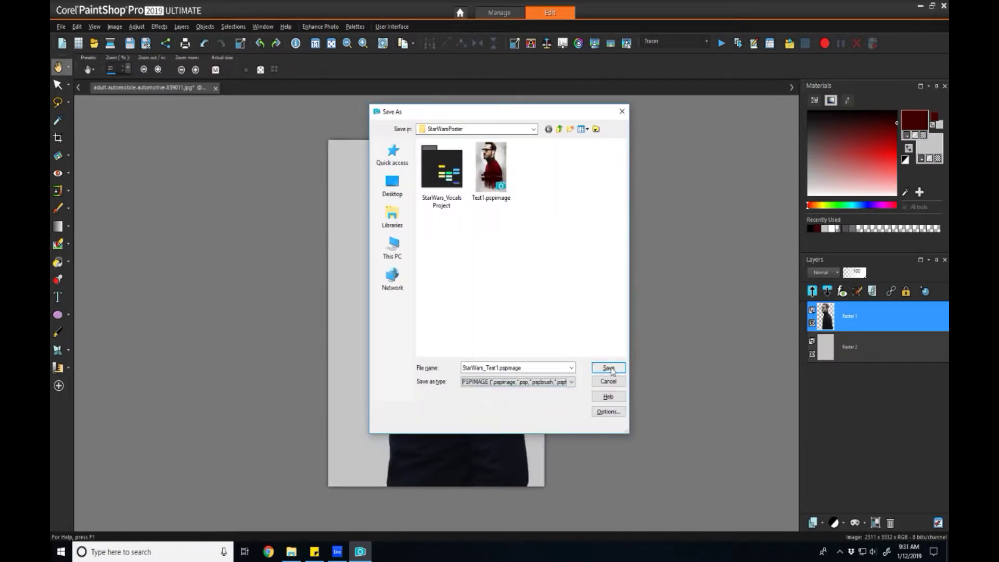
pyautogui.press('Return')
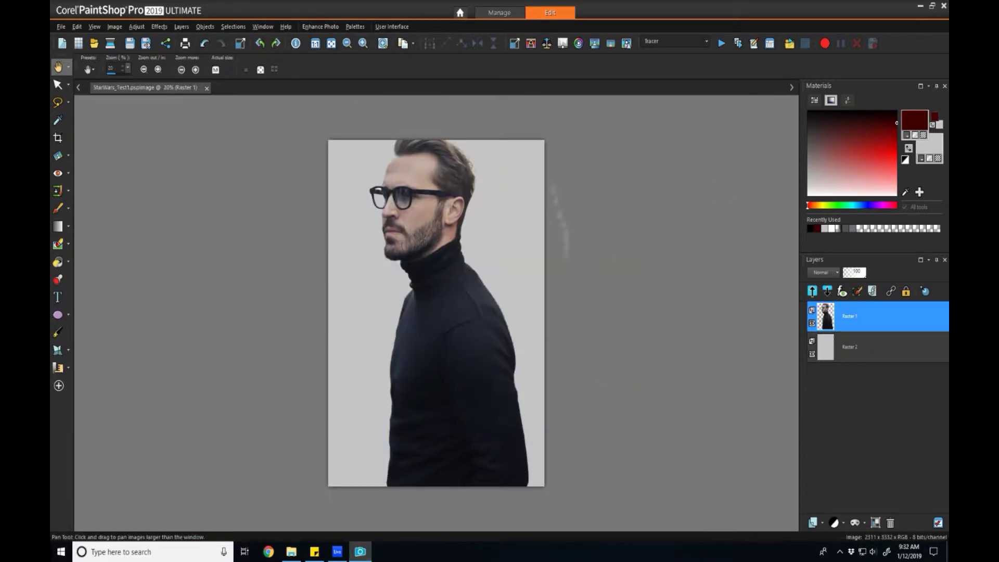
# Duplicate the layer containing the man and name the upper copy Shirt.
pyautogui.rightClick(833, 315)
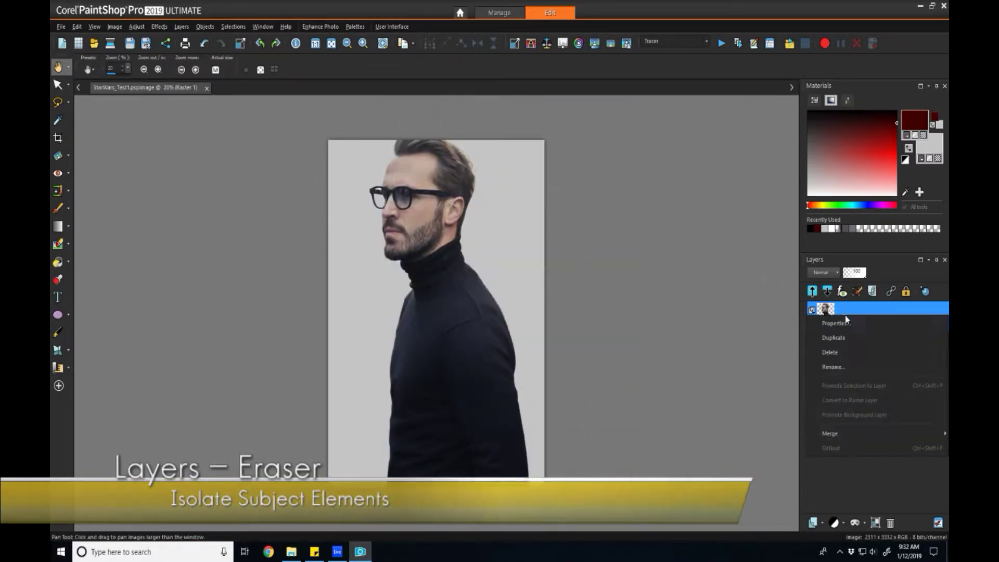
pyautogui.click(851, 319)
pyautogui.click(853, 318)
pyautogui.write('Shirt')
pyautogui.press('Return')
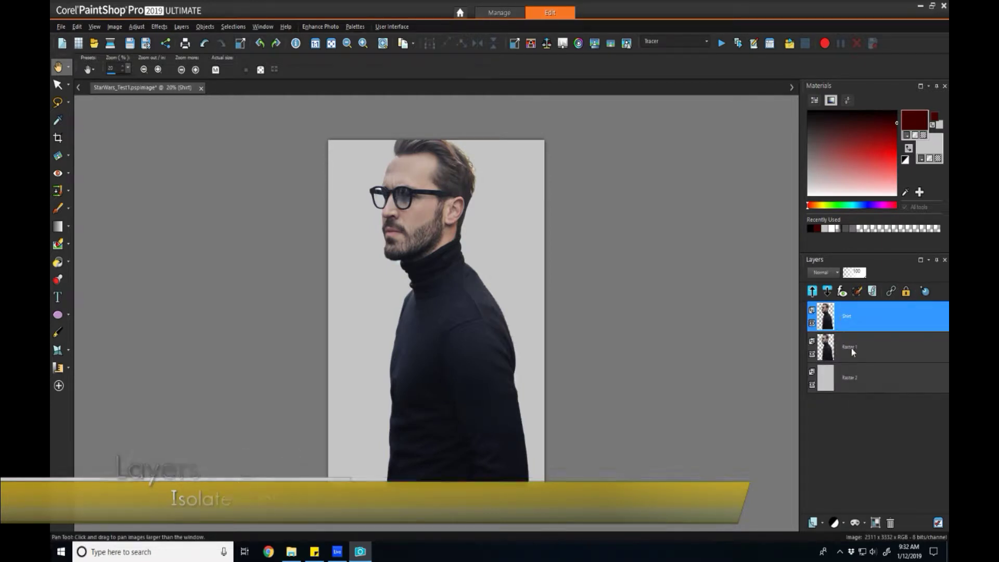
# Rename the Raster 1 layer as Head.
pyautogui.rightClick(851, 348)
pyautogui.click(861, 399)
pyautogui.write('Head')
pyautogui.press('Return')
# Colorize the Shirt layer red with hue 0 and saturation 255.
pyautogui.click(847, 310)
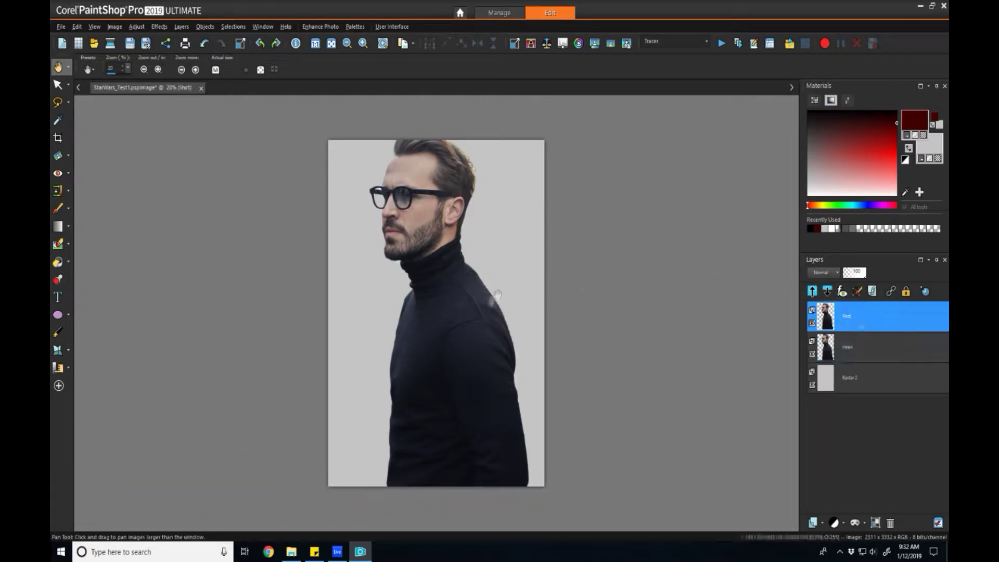
pyautogui.click(136, 26)
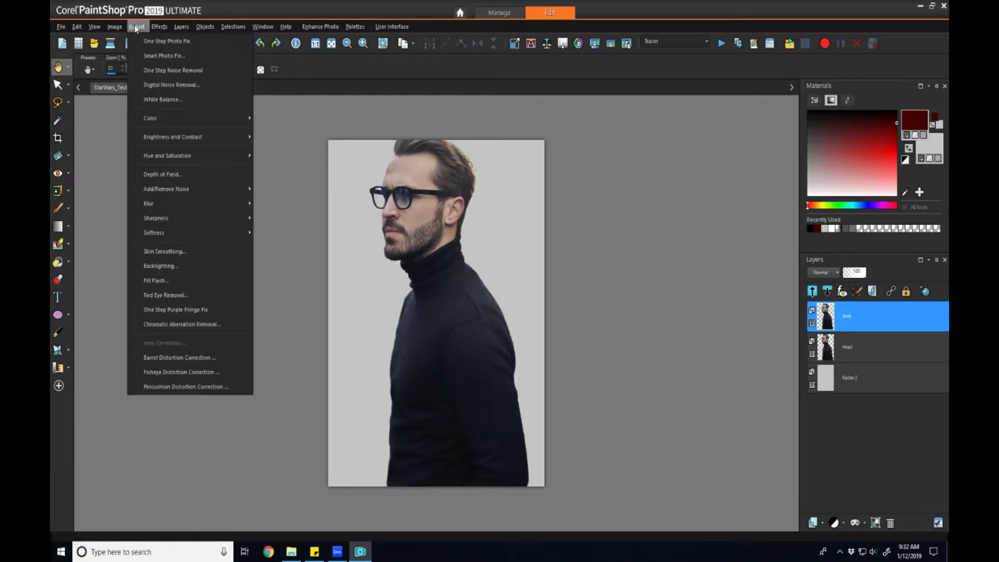
pyautogui.moveTo(196, 156)
pyautogui.click(281, 155)
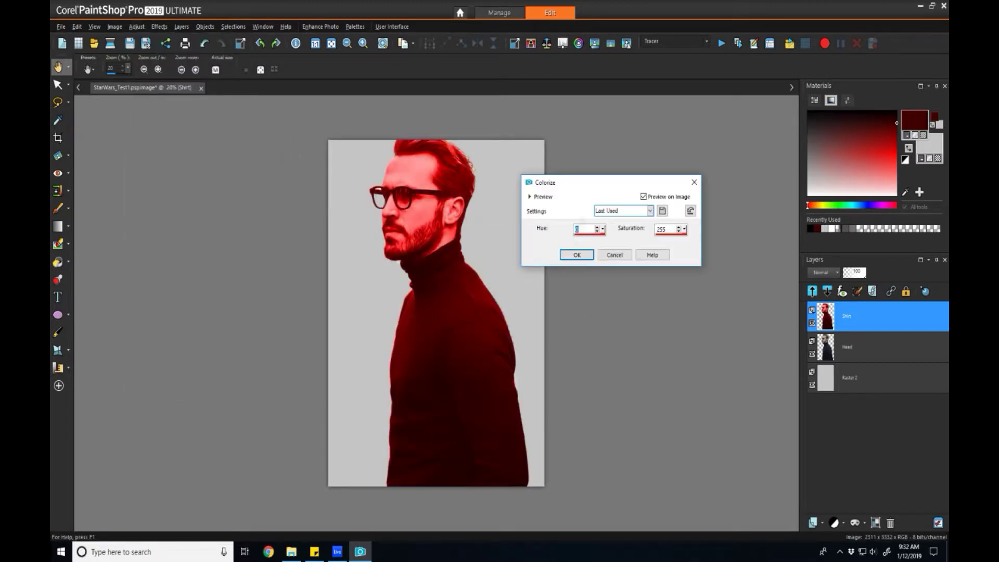
pyautogui.moveTo(602, 229); pyautogui.dragTo(581, 240)
pyautogui.press('Return')
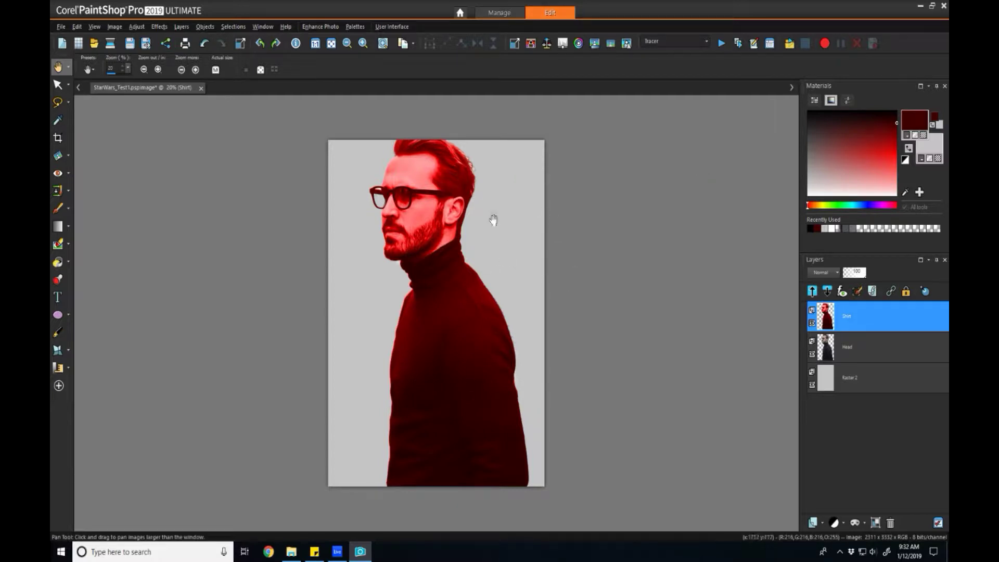
# Set up the Eraser with the Default brush tip and adjust its hardness.
pyautogui.click(68, 243)
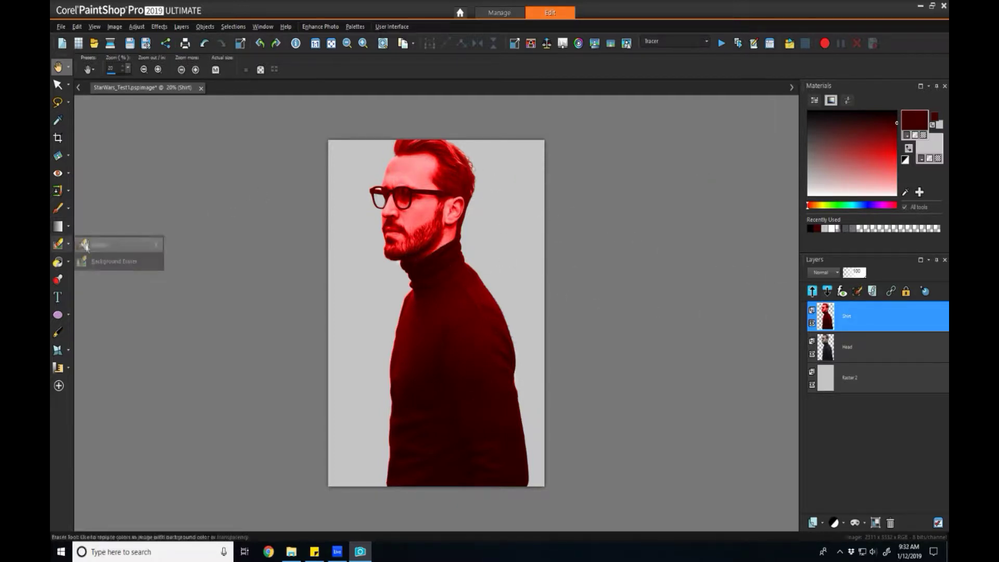
pyautogui.click(84, 246)
pyautogui.click(123, 68)
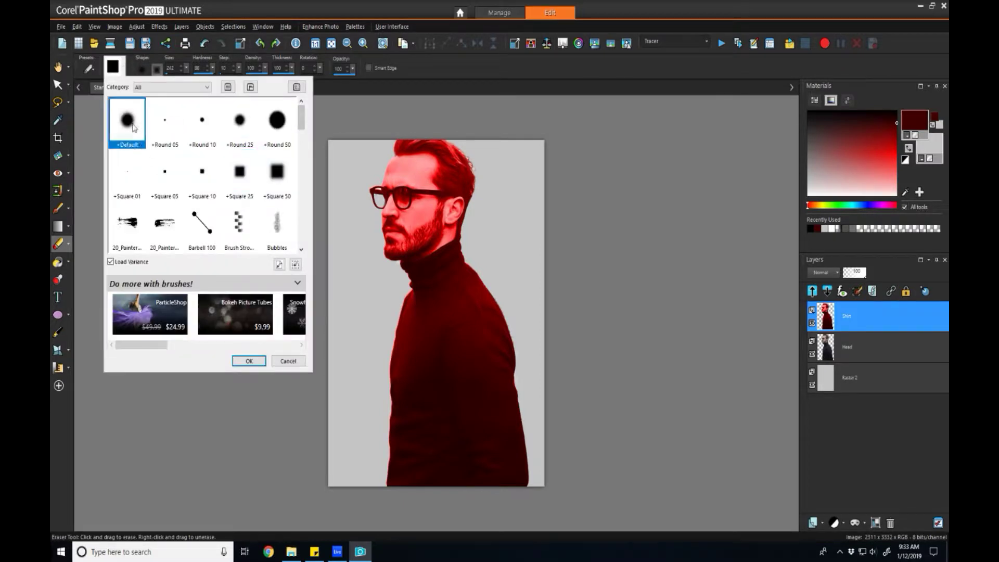
pyautogui.click(244, 360)
pyautogui.moveTo(212, 68)
pyautogui.mouseDown()
pyautogui.moveTo(232, 79)
pyautogui.moveTo(204, 80)
pyautogui.mouseUp()
# Erase the red hair, face, ear and neck from the Shirt layer down to the turtleneck's collar.
pyautogui.moveTo(401, 141)
pyautogui.mouseDown()
pyautogui.moveTo(371, 172)
pyautogui.moveTo(449, 169)
pyautogui.moveTo(416, 181)
pyautogui.moveTo(380, 220)
pyautogui.mouseUp()
pyautogui.scroll(1, 375, 219)
pyautogui.click(376, 226)
pyautogui.scroll(-1, 380, 224)
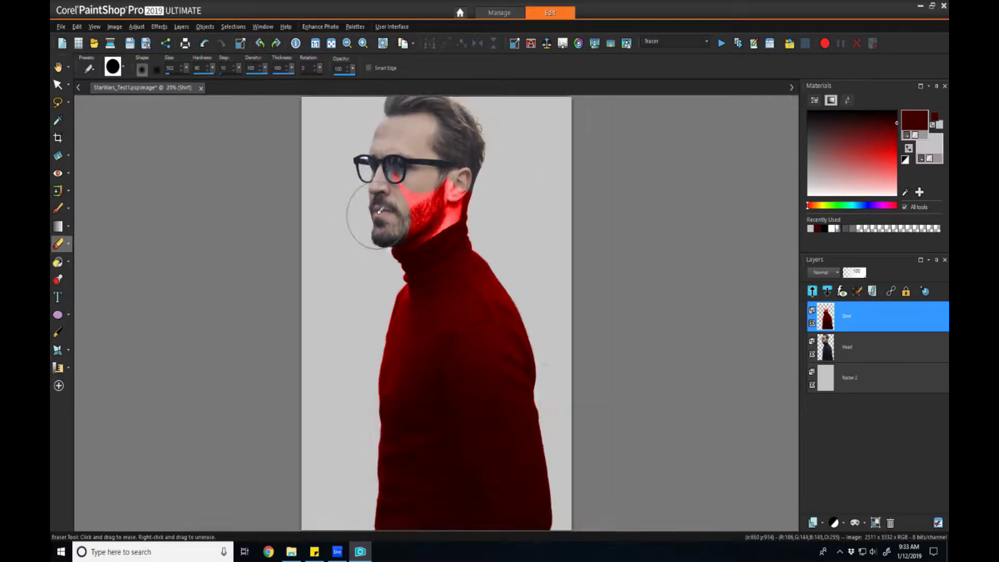
pyautogui.scroll(1, 379, 234)
pyautogui.moveTo(406, 187)
pyautogui.mouseDown()
pyautogui.moveTo(442, 195)
pyautogui.moveTo(473, 176)
pyautogui.moveTo(450, 183)
pyautogui.mouseUp()
pyautogui.scroll(-1, 425, 191)
pyautogui.scroll(2, 427, 189)
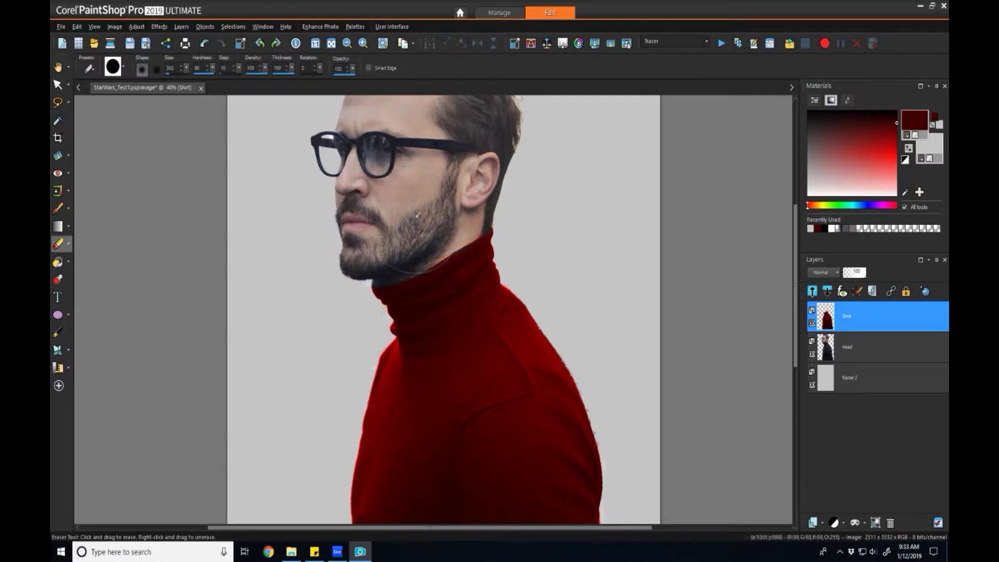
pyautogui.scroll(-2, 242, 227)
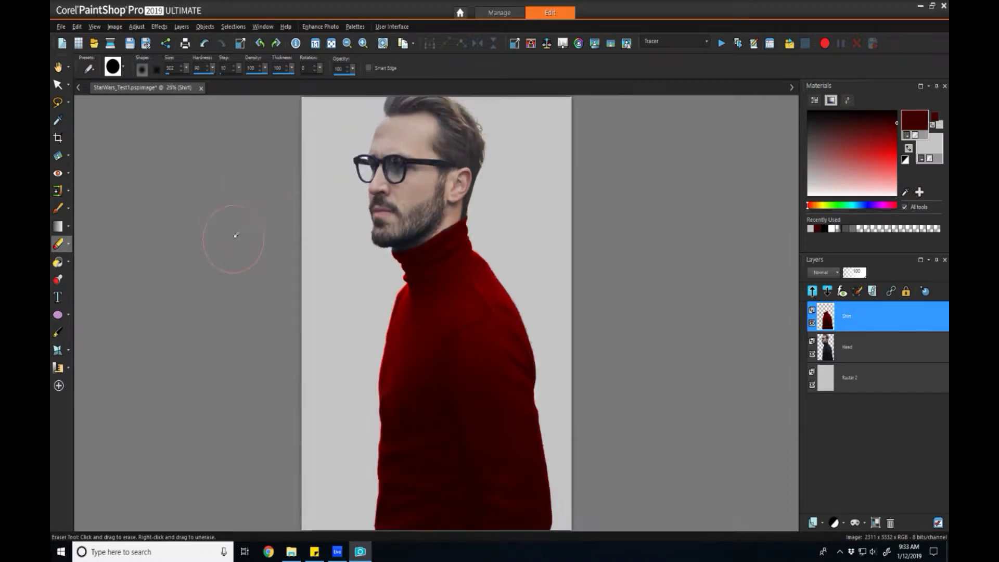
# Erase the man's body from the Head layer while the Shirt layer is hidden, and show the Shirt layer again.
pyautogui.click(857, 356)
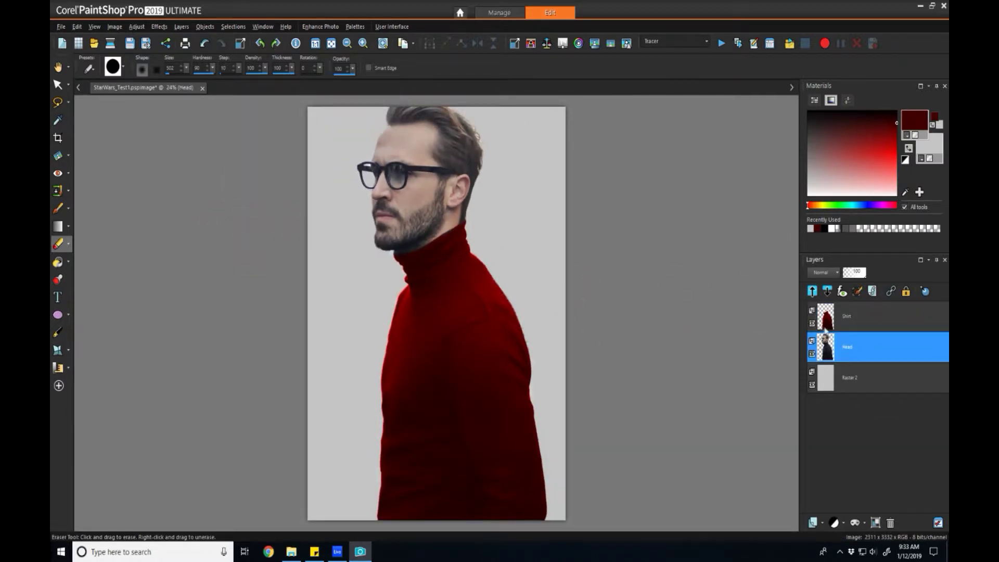
pyautogui.click(812, 323)
pyautogui.click(382, 505)
pyautogui.moveTo(431, 499)
pyautogui.mouseDown()
pyautogui.moveTo(520, 495)
pyautogui.moveTo(541, 457)
pyautogui.moveTo(395, 443)
pyautogui.moveTo(491, 441)
pyautogui.moveTo(525, 401)
pyautogui.moveTo(411, 416)
pyautogui.moveTo(486, 385)
pyautogui.moveTo(502, 290)
pyautogui.moveTo(412, 397)
pyautogui.moveTo(431, 380)
pyautogui.moveTo(457, 395)
pyautogui.moveTo(425, 304)
pyautogui.moveTo(458, 291)
pyautogui.moveTo(455, 319)
pyautogui.moveTo(442, 262)
pyautogui.mouseUp()
pyautogui.click(811, 323)
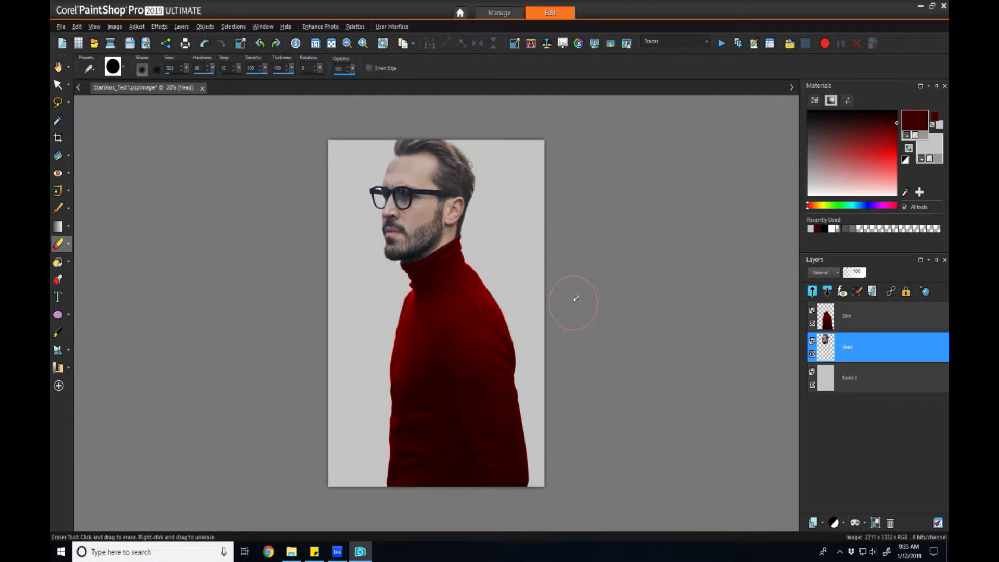
# Apply an S-shaped RGB curve to the Shirt layer with Curves, placing the lower point at input 69, output 31.
pyautogui.click(847, 316)
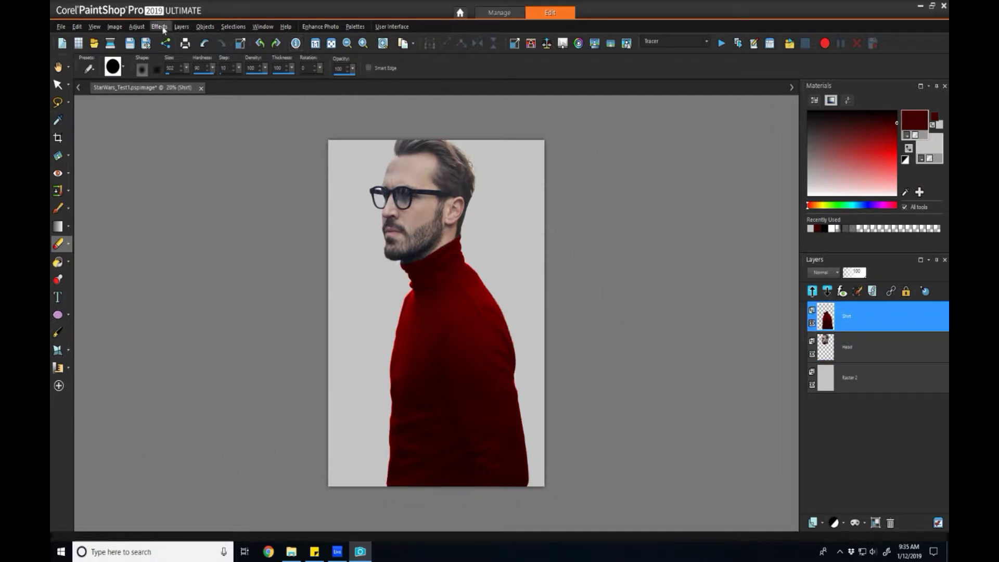
pyautogui.click(137, 27)
pyautogui.moveTo(173, 137)
pyautogui.click(276, 155)
pyautogui.moveTo(757, 274); pyautogui.dragTo(729, 281)
pyautogui.moveTo(666, 382); pyautogui.dragTo(681, 374)
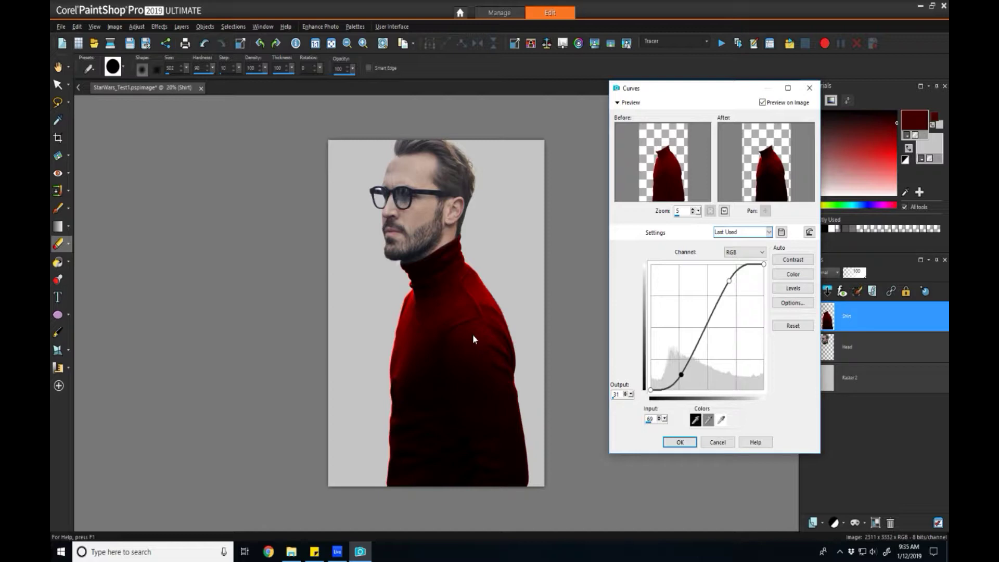
pyautogui.click(679, 441)
# Apply an RGB curve to the Head layer with points at input 189, output 217 and input 61, output 41.
pyautogui.click(854, 346)
pyautogui.click(136, 27)
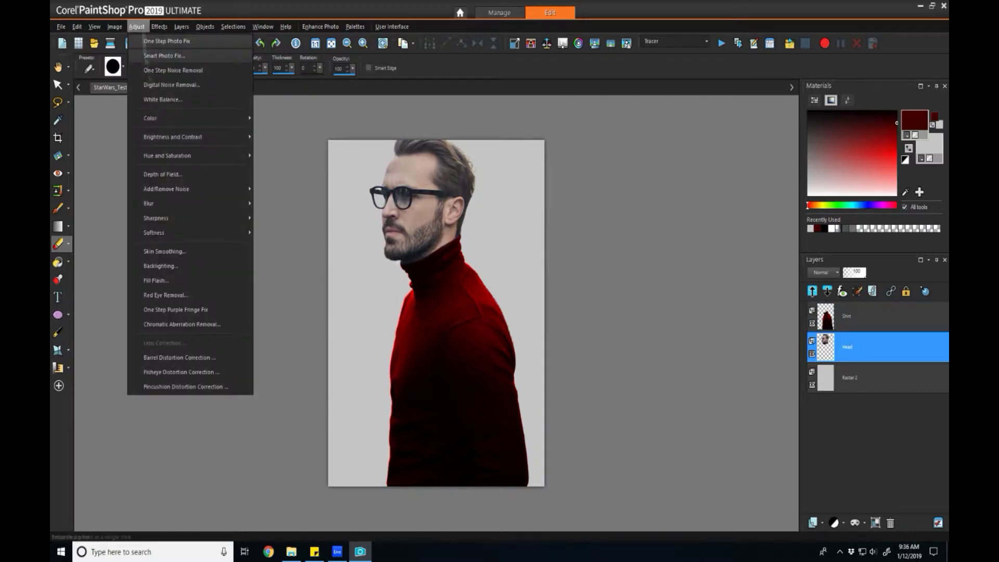
pyautogui.moveTo(173, 137)
pyautogui.click(291, 180)
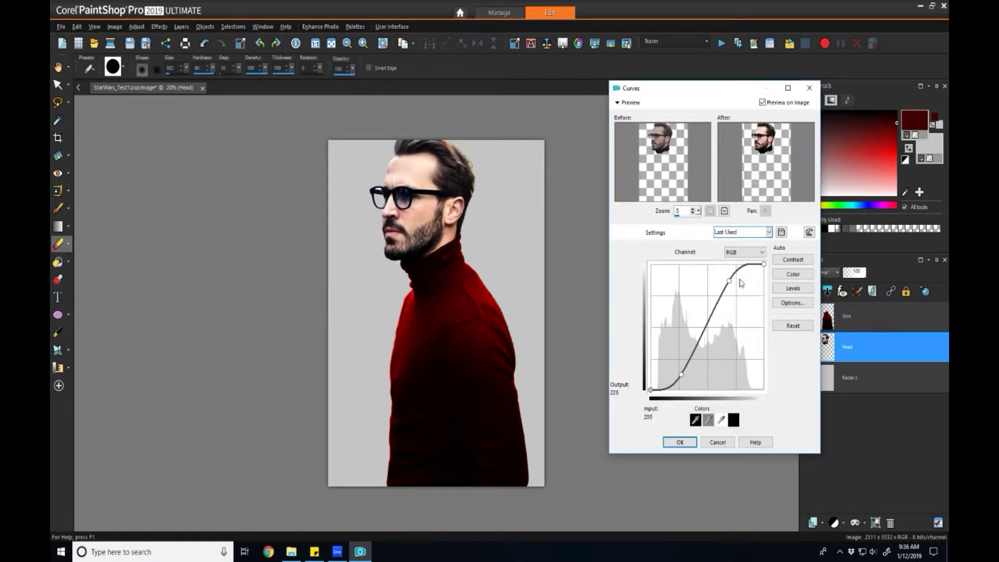
pyautogui.moveTo(729, 281); pyautogui.dragTo(733, 283)
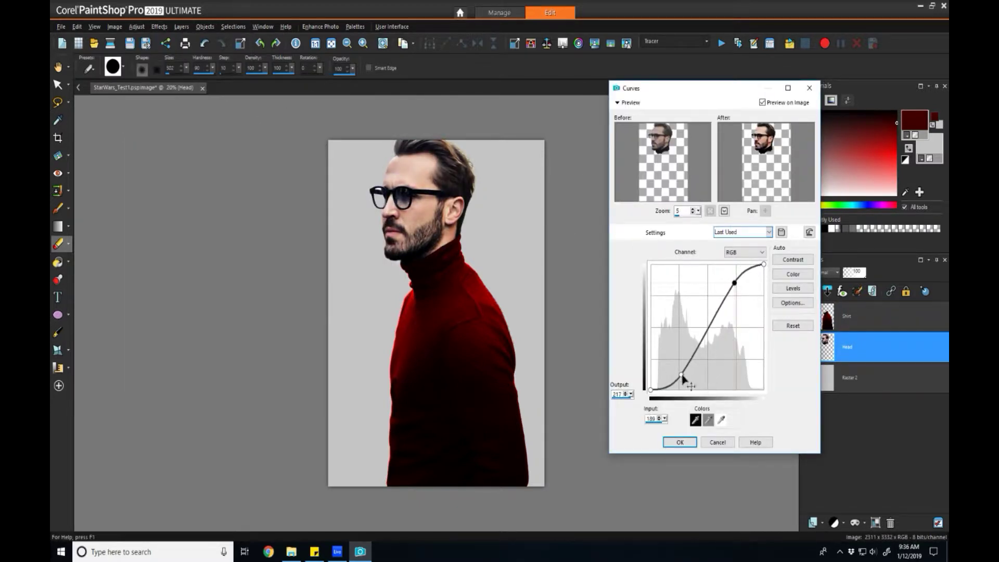
pyautogui.moveTo(682, 377); pyautogui.dragTo(678, 371)
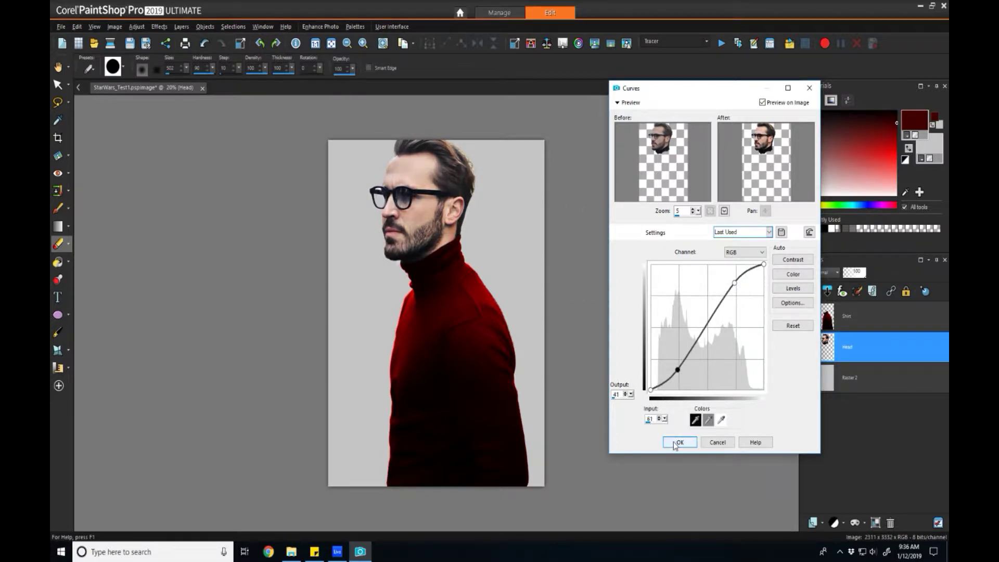
pyautogui.click(678, 442)
# Apply Local Tone Mapping to the Head layer with strength 2.0 and block size 19.
pyautogui.click(136, 27)
pyautogui.moveTo(173, 137)
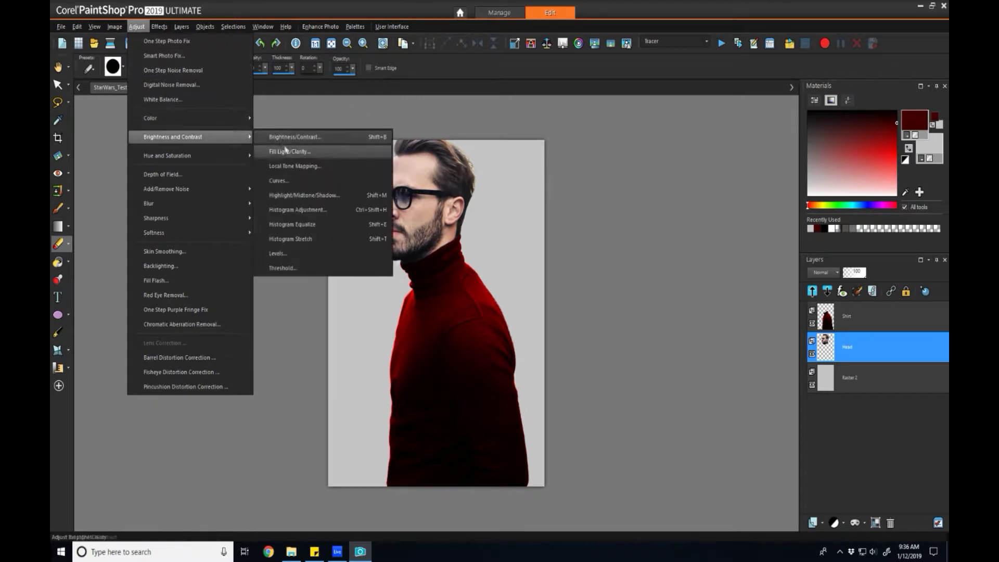
pyautogui.click(294, 166)
pyautogui.moveTo(224, 199); pyautogui.dragTo(641, 183)
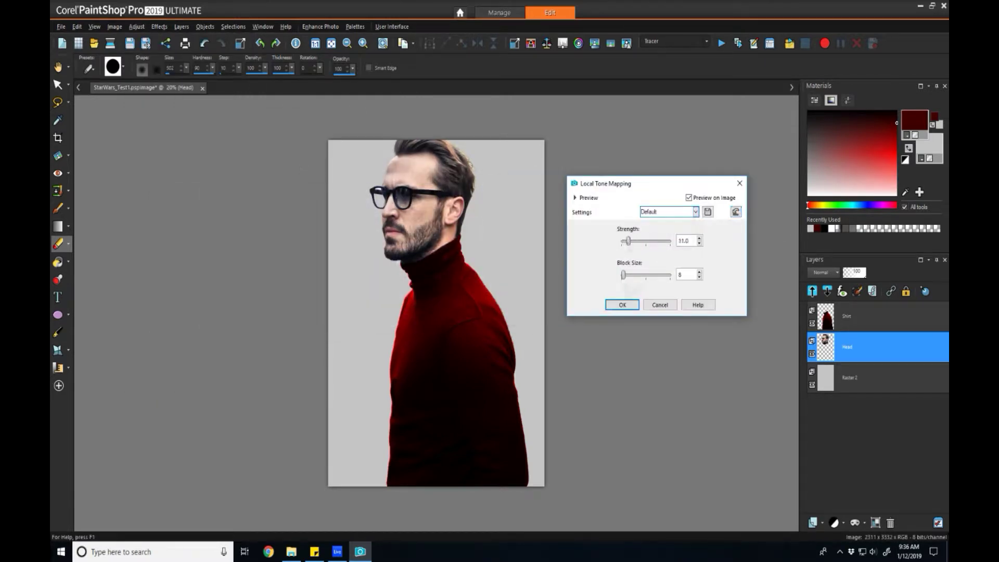
pyautogui.moveTo(623, 275); pyautogui.dragTo(635, 274)
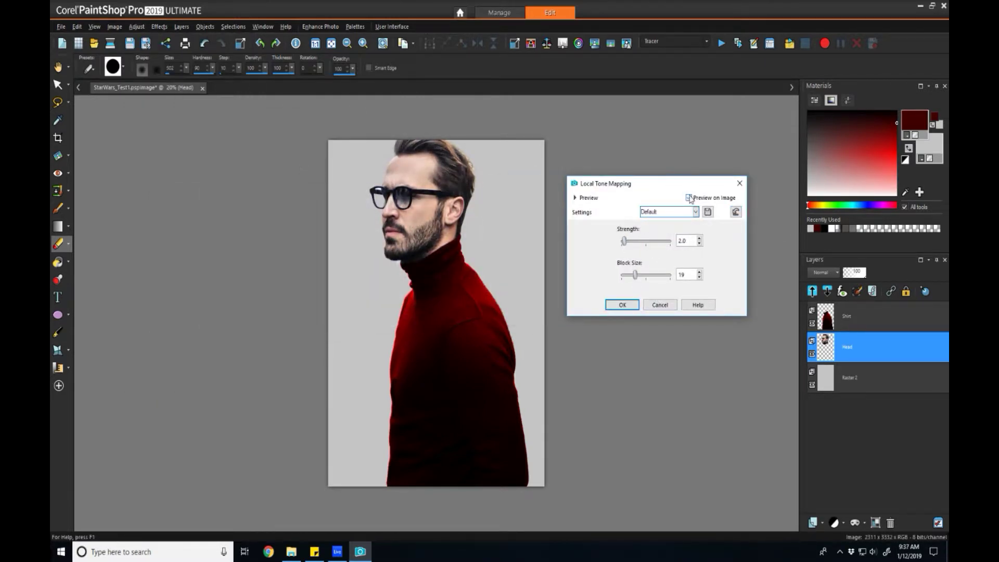
pyautogui.click(622, 304)
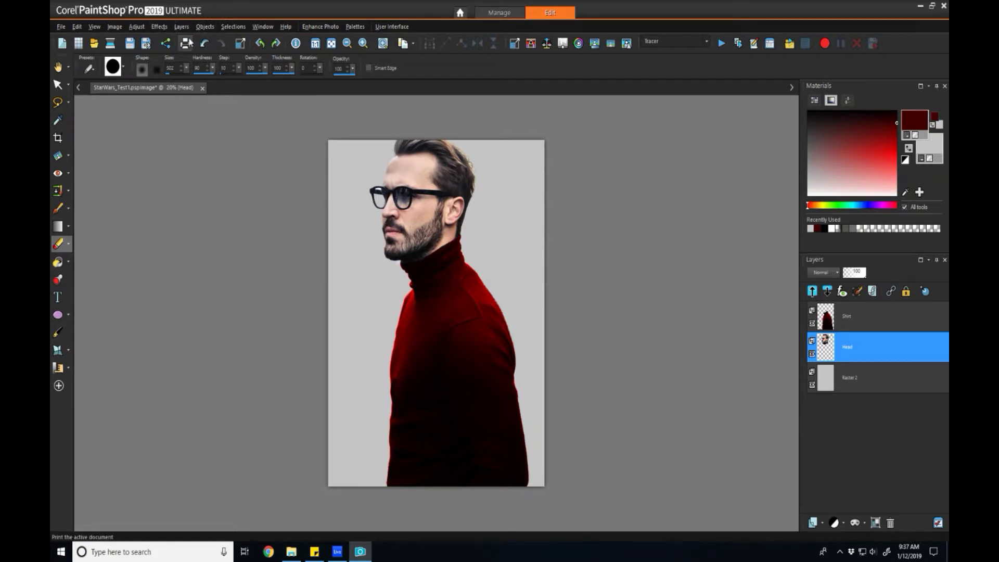
# Adjust the clarity of the Head layer with Fill Light/Clarity.
pyautogui.click(136, 27)
pyautogui.moveTo(186, 138)
pyautogui.click(290, 151)
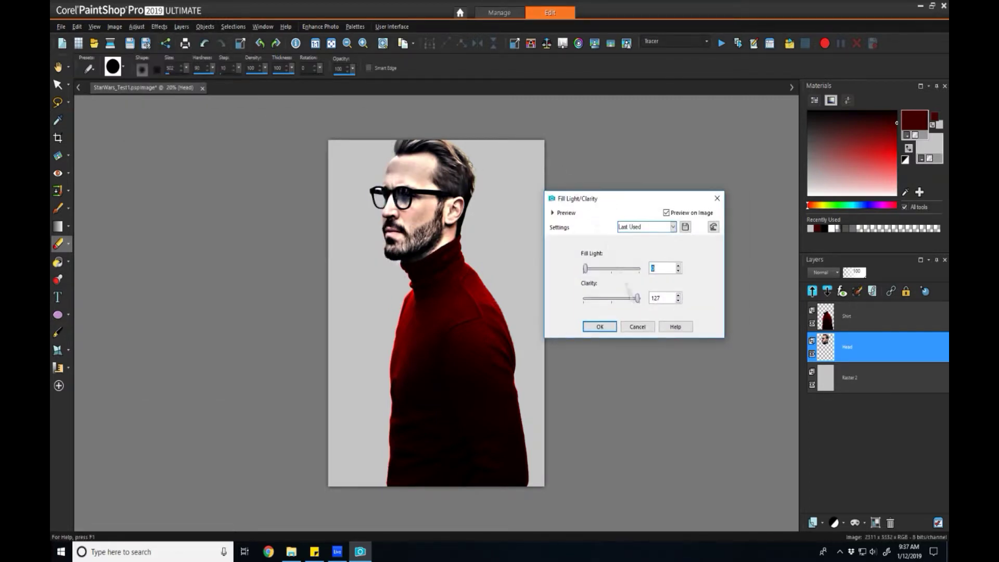
pyautogui.moveTo(589, 297); pyautogui.dragTo(617, 298)
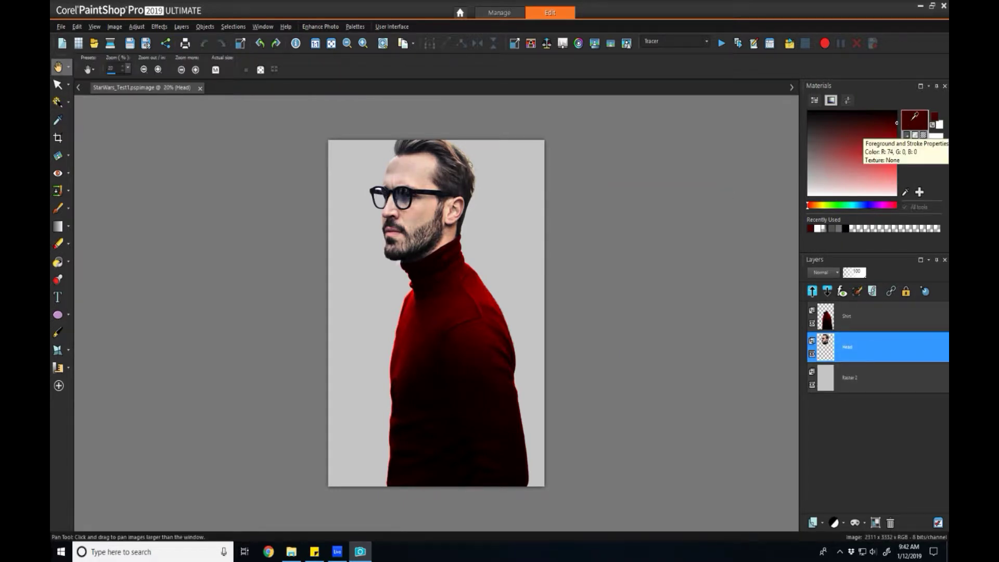
# Add a new raster layer above the Head layer and set its blend mode to Burn.
pyautogui.rightClick(913, 122)
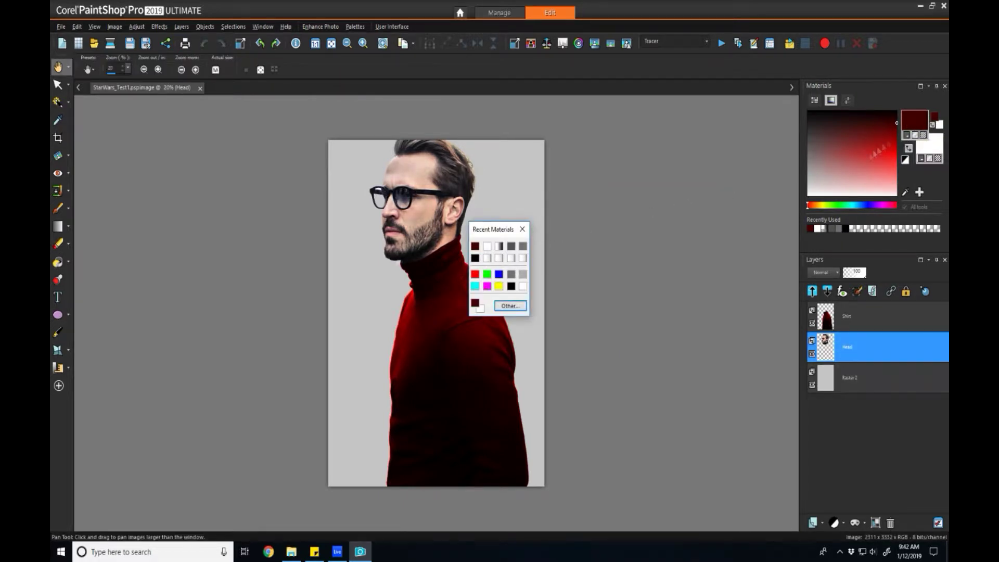
pyautogui.click(522, 229)
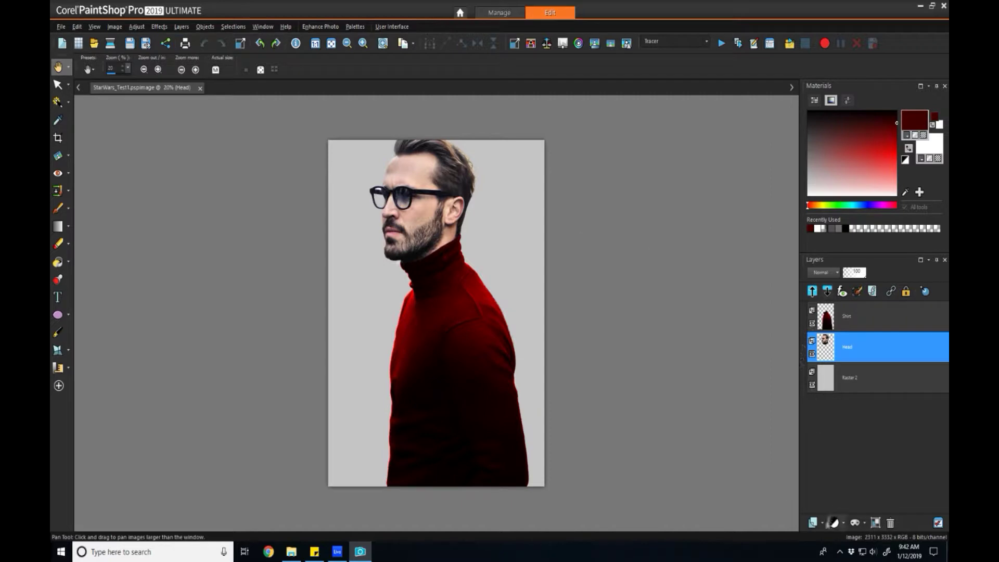
pyautogui.click(822, 525)
pyautogui.click(832, 429)
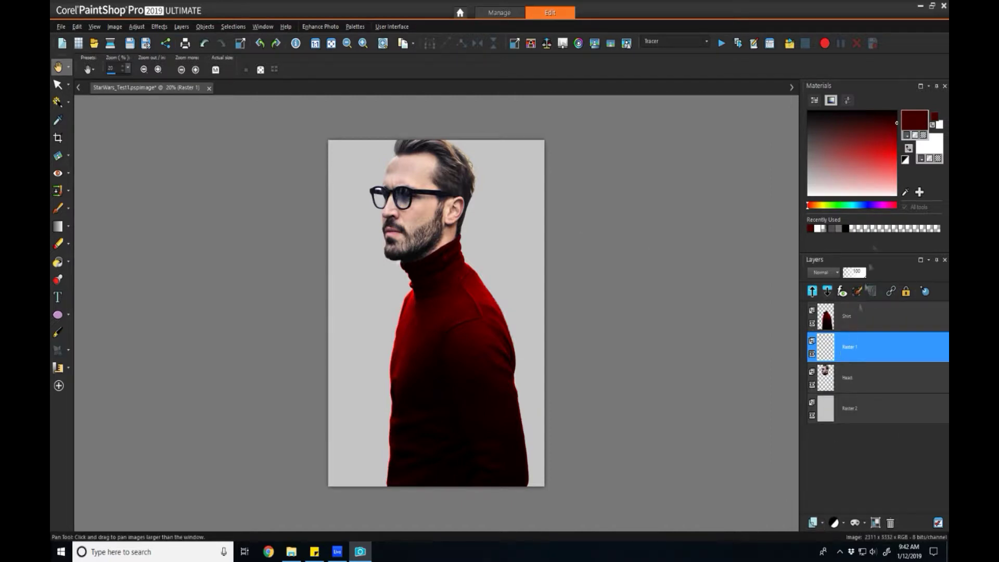
pyautogui.rightClick(912, 125)
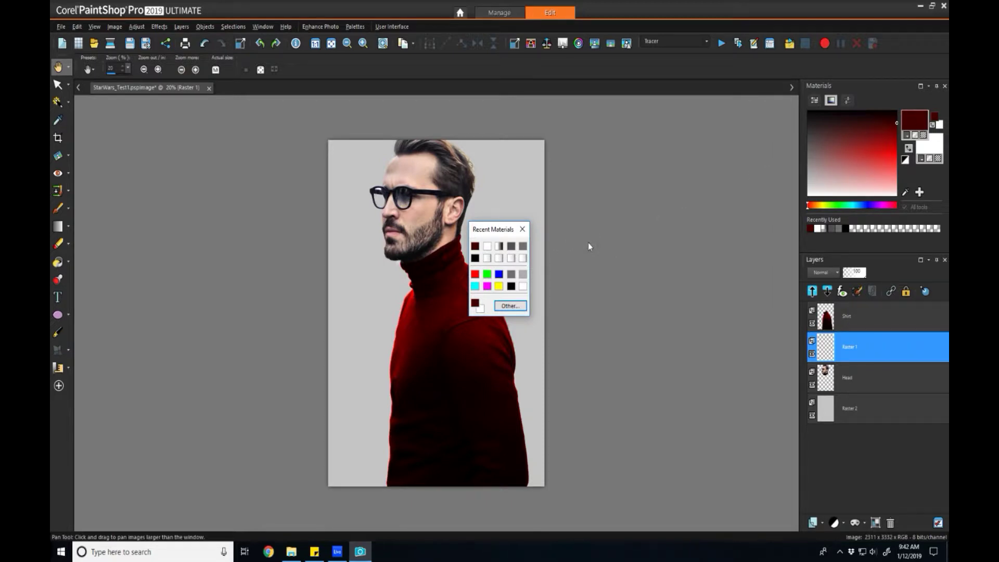
pyautogui.click(832, 272)
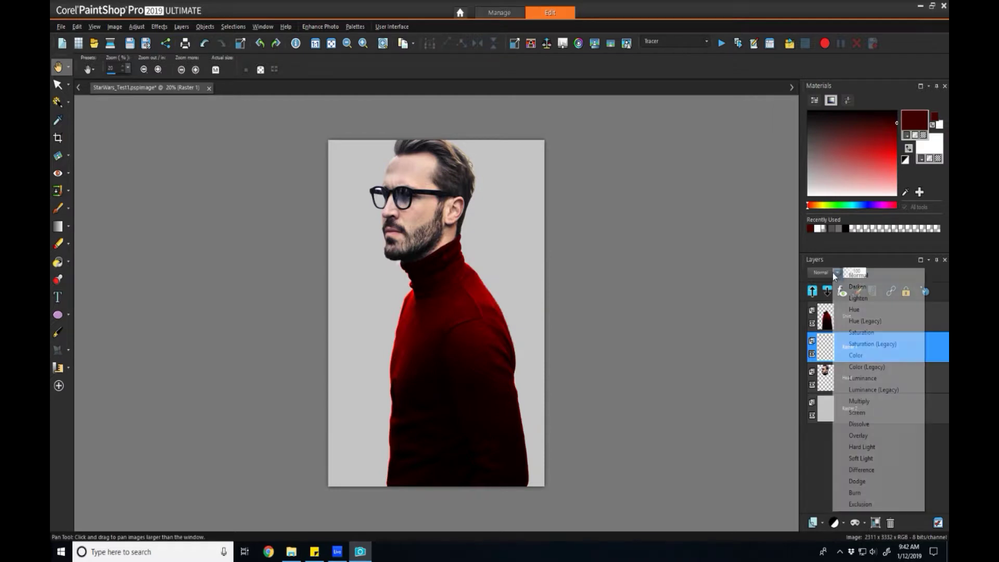
pyautogui.click(865, 494)
# Make black the foreground colour, try a Paint Brush stroke over the back of the hair and undo it.
pyautogui.rightClick(915, 119)
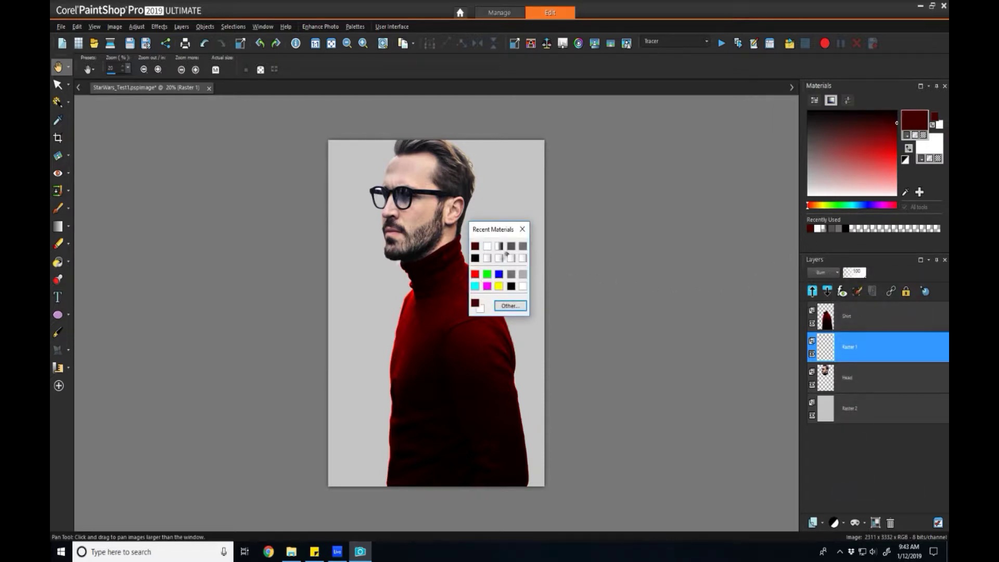
pyautogui.click(475, 258)
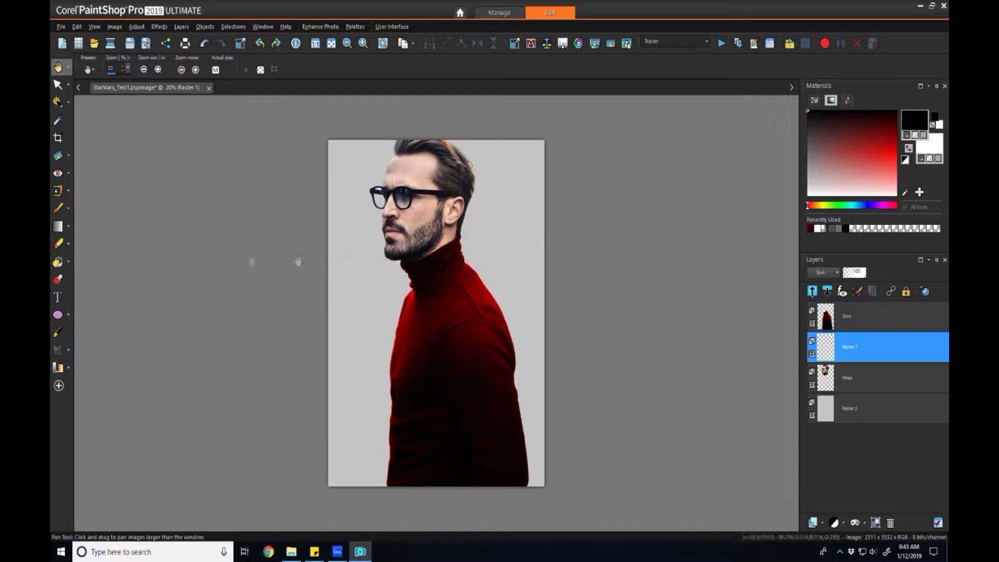
pyautogui.click(58, 207)
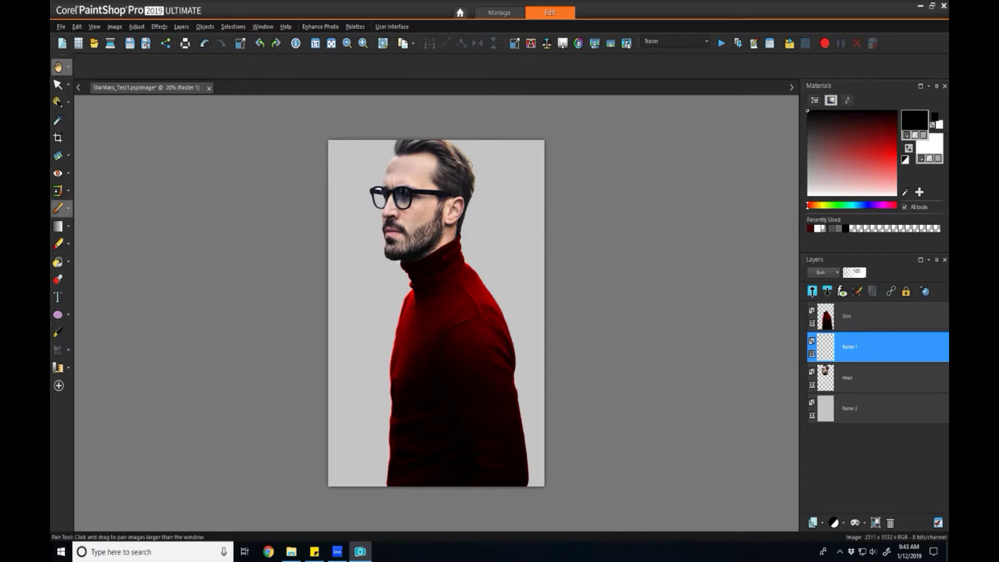
pyautogui.moveTo(458, 148); pyautogui.dragTo(476, 177)
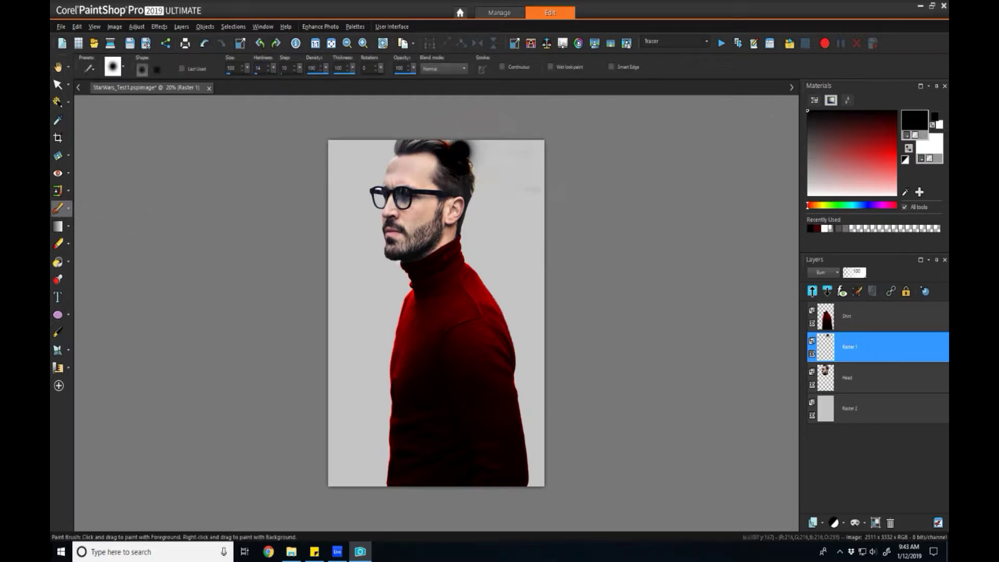
pyautogui.hotkey('ctrl', 'z')
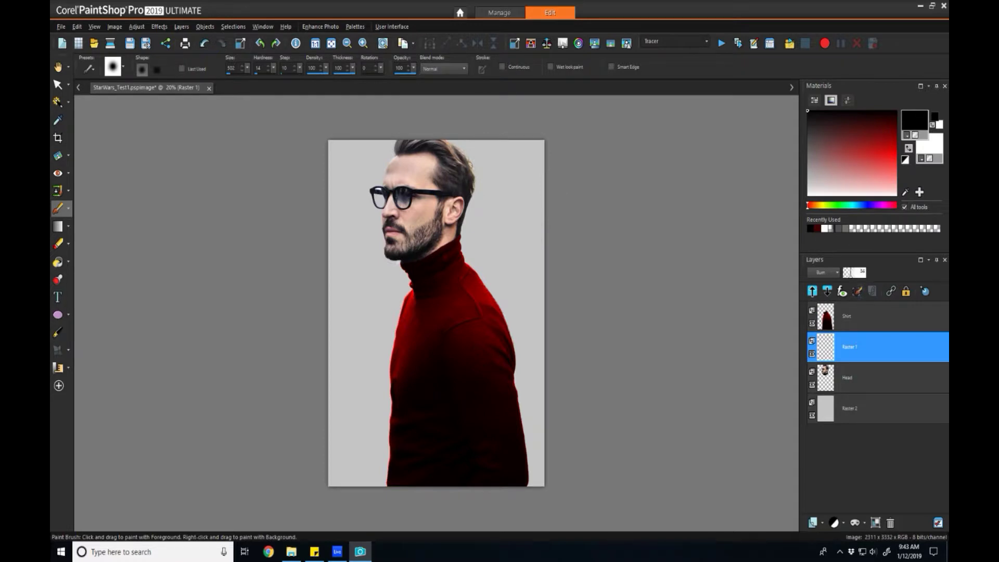
# Paint soft black shading over the hair, the back of the neck and the beard on the Burn layer at reduced layer opacity.
pyautogui.click(437, 68)
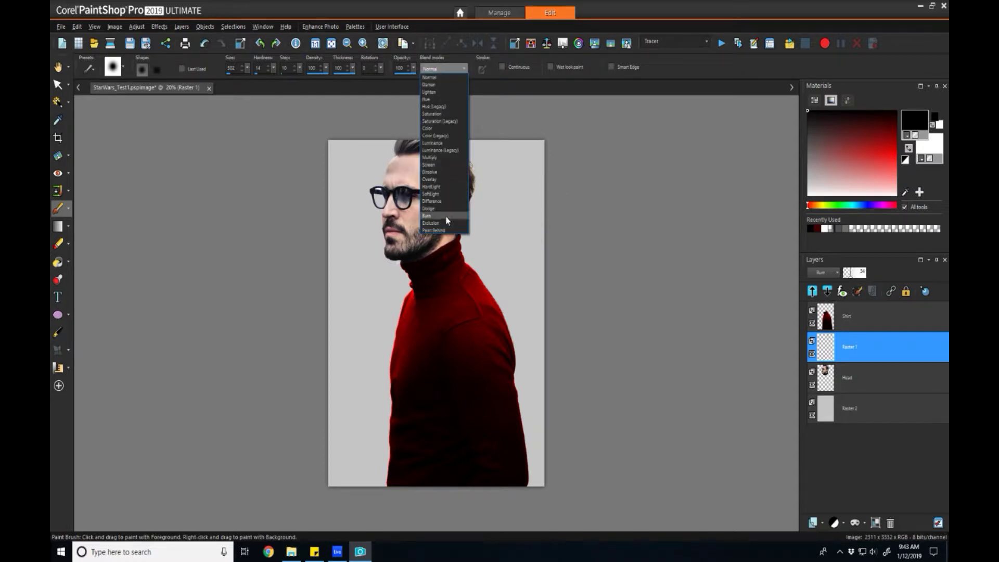
pyautogui.click(355, 123)
pyautogui.moveTo(457, 157)
pyautogui.mouseDown()
pyautogui.moveTo(486, 182)
pyautogui.moveTo(451, 156)
pyautogui.mouseUp()
pyautogui.moveTo(463, 244); pyautogui.dragTo(471, 247)
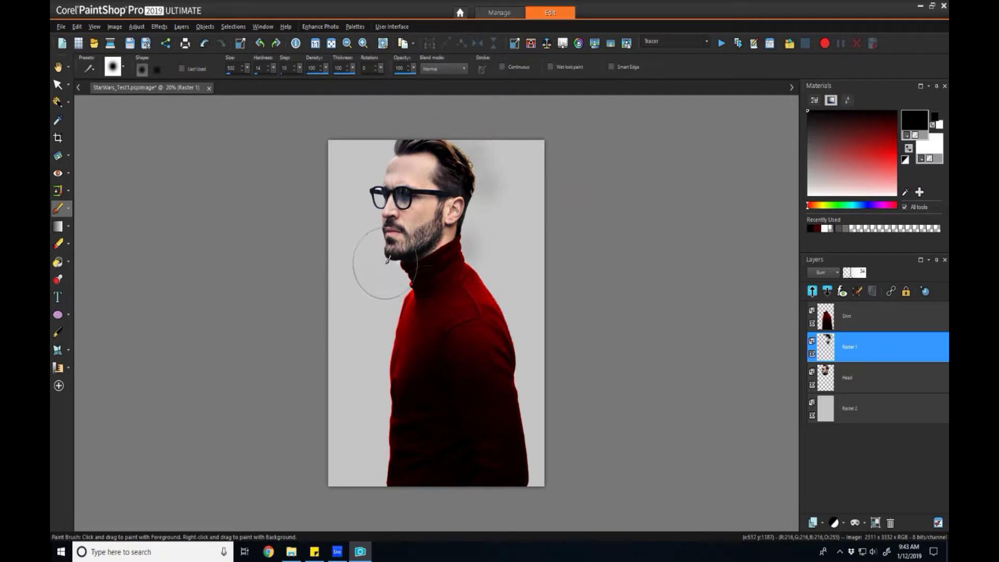
pyautogui.click(385, 262)
# Lower the Burn layer's opacity to 18, add shading at the top edge of the hair and save the document.
pyautogui.click(847, 275)
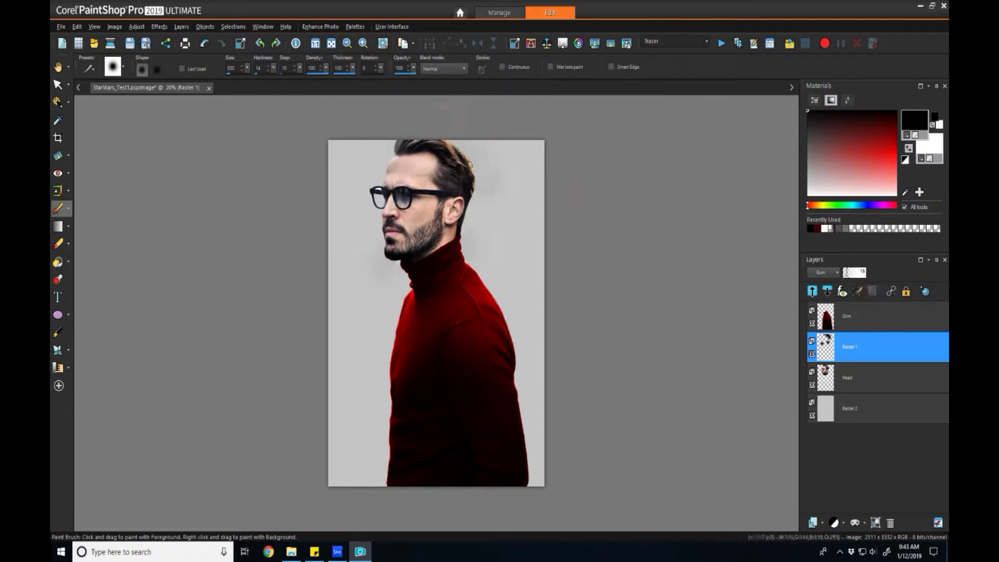
pyautogui.click(381, 135)
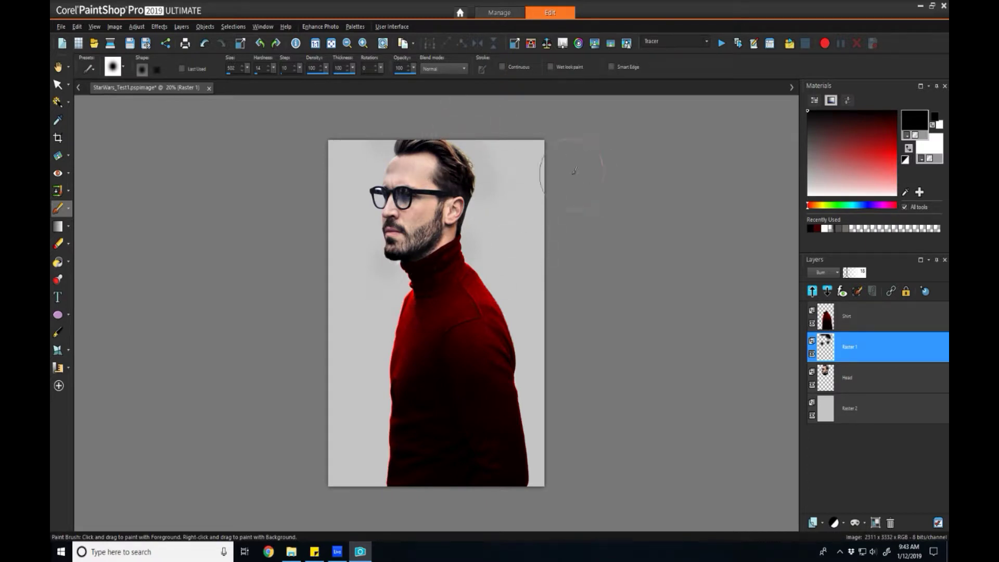
pyautogui.hotkey('ctrl', 's')
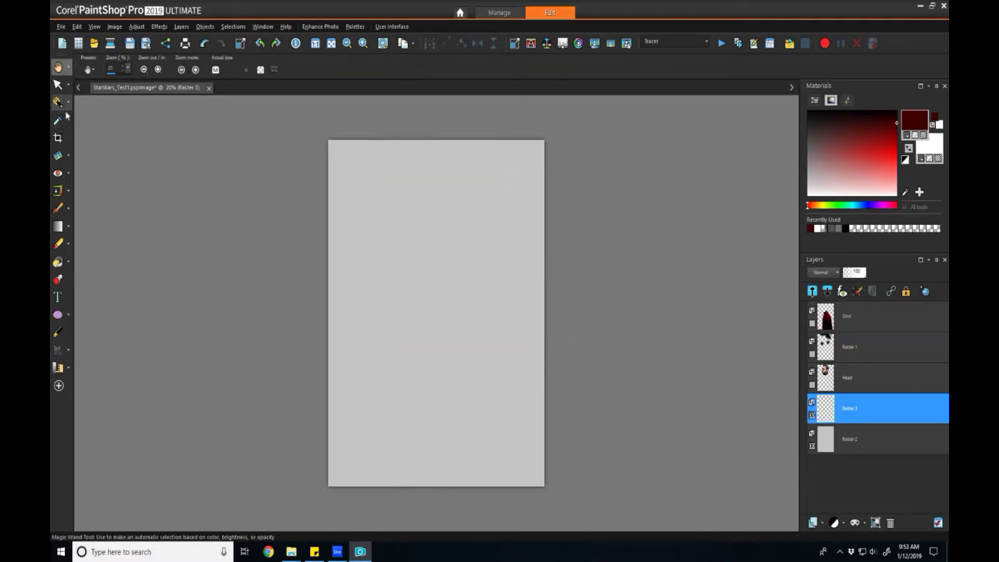
# Choose the second 20_Painter brush for the Paint Brush and rotate its tip to 89 degrees.
pyautogui.click(57, 208)
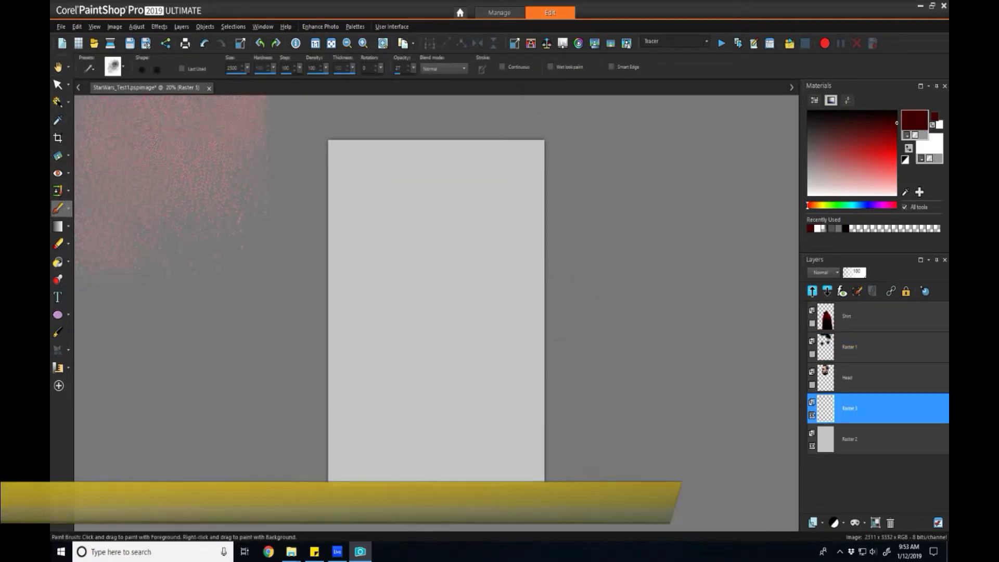
pyautogui.click(113, 66)
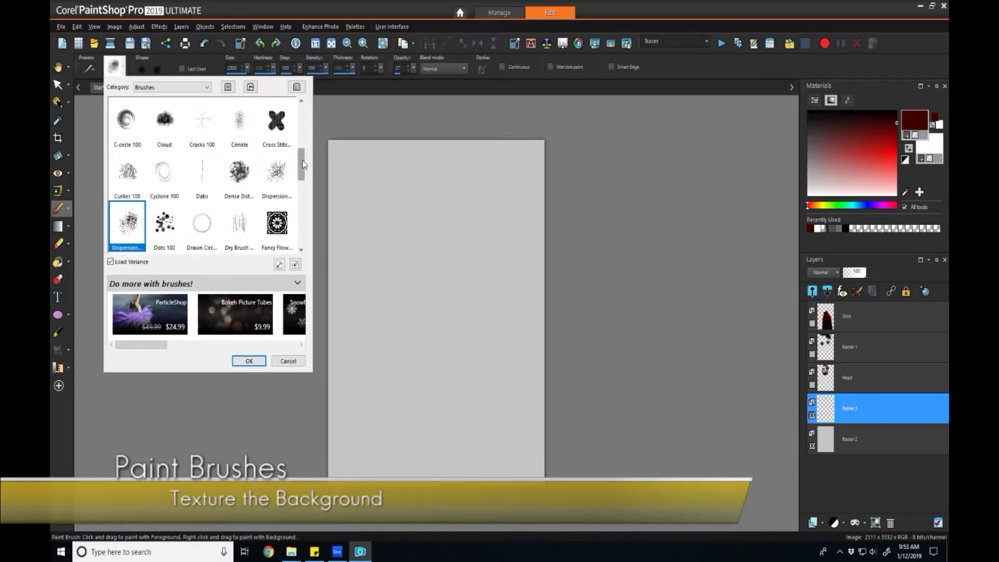
pyautogui.scroll(3, 304, 164)
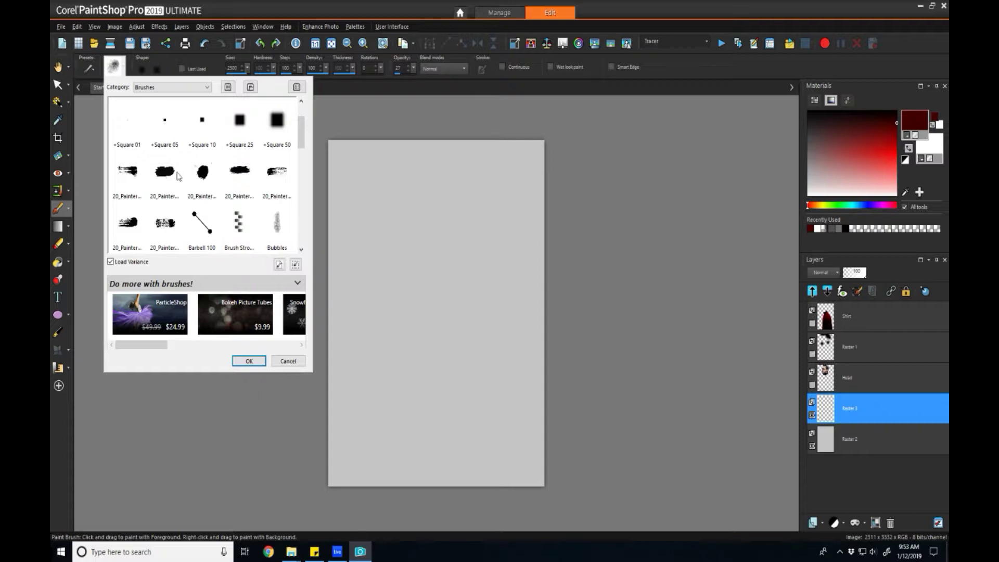
pyautogui.click(173, 175)
pyautogui.click(249, 361)
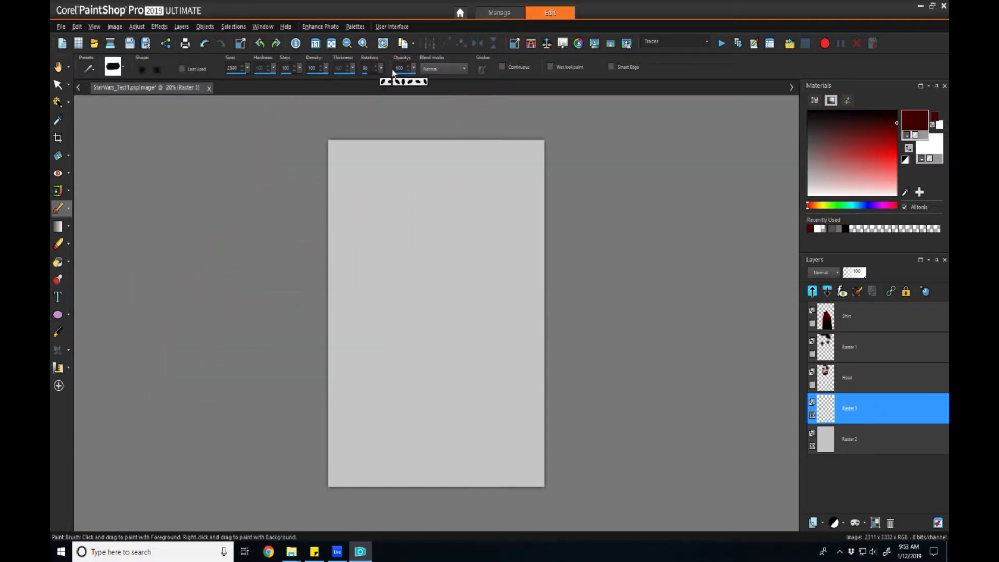
pyautogui.moveTo(393, 72); pyautogui.dragTo(393, 73)
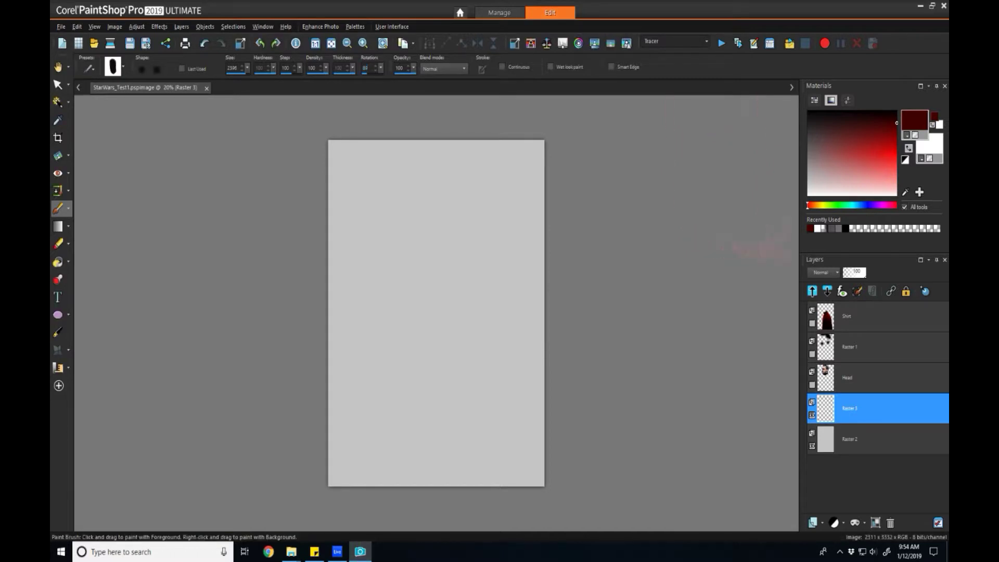
# Cover the Raster 3 layer with mid-grey vertical brush strokes at a brush opacity of 35.
pyautogui.rightClick(913, 123)
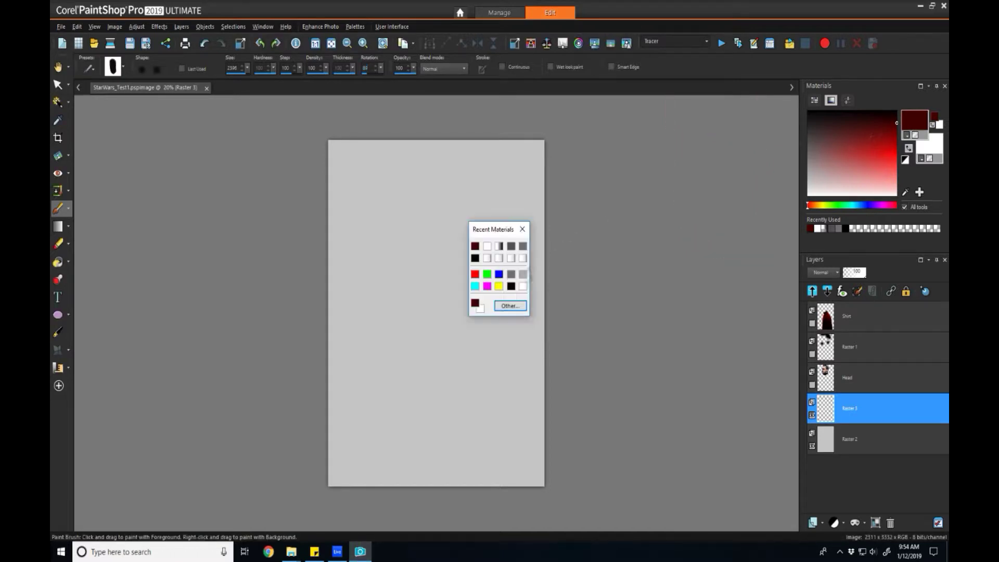
pyautogui.click(512, 272)
pyautogui.click(378, 264)
pyautogui.hotkey('ctrl', 'z')
pyautogui.moveTo(414, 69); pyautogui.dragTo(381, 80)
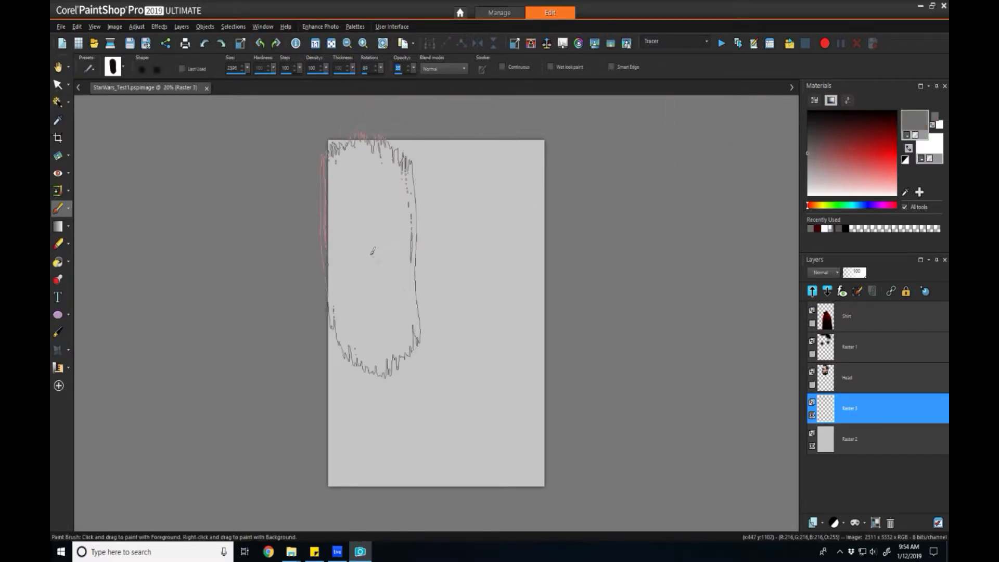
pyautogui.moveTo(372, 251)
pyautogui.mouseDown()
pyautogui.moveTo(457, 351)
pyautogui.moveTo(514, 237)
pyautogui.moveTo(351, 435)
pyautogui.moveTo(509, 388)
pyautogui.mouseUp()
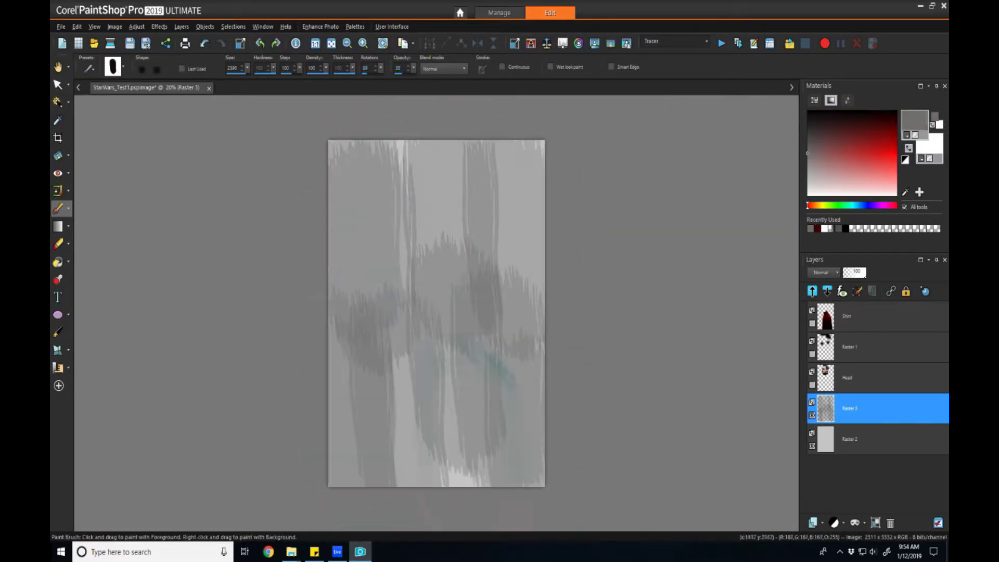
# Paint light grey streaks over the Raster 3 layer with the fifth 20_Painter brush rotated to 90 degrees.
pyautogui.scroll(-1, 513, 201)
pyautogui.click(124, 68)
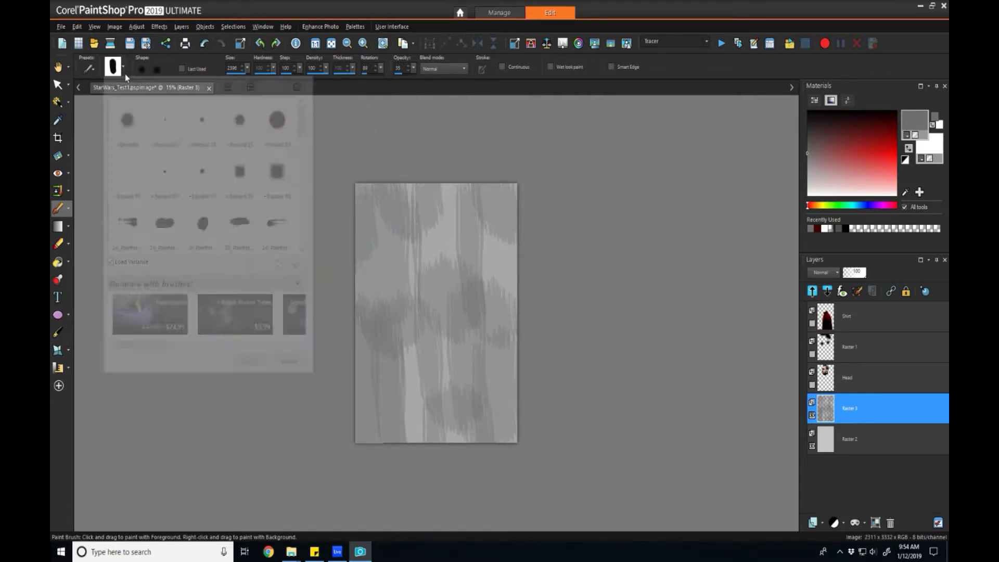
pyautogui.click(271, 227)
pyautogui.write('90')
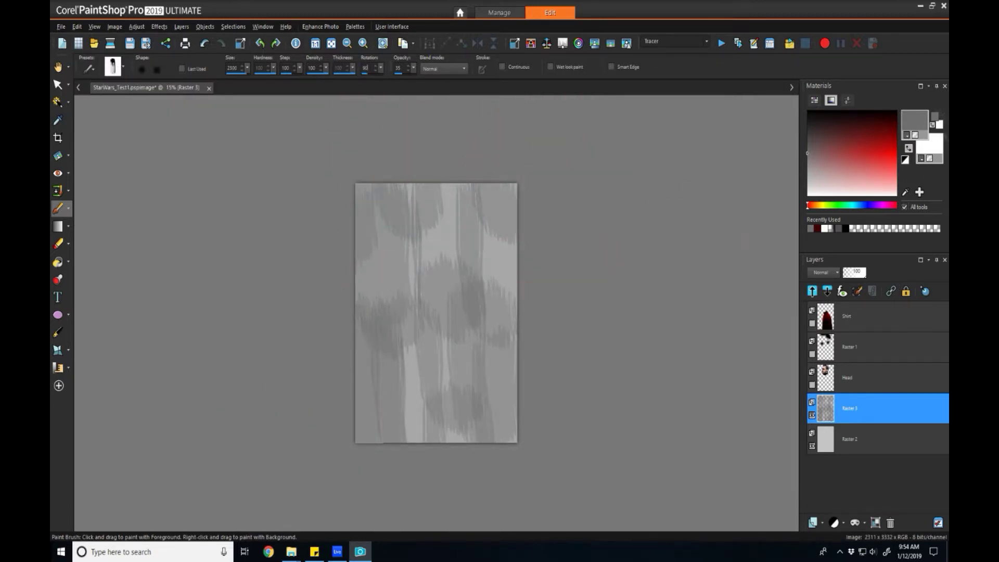
pyautogui.rightClick(922, 124)
pyautogui.click(522, 275)
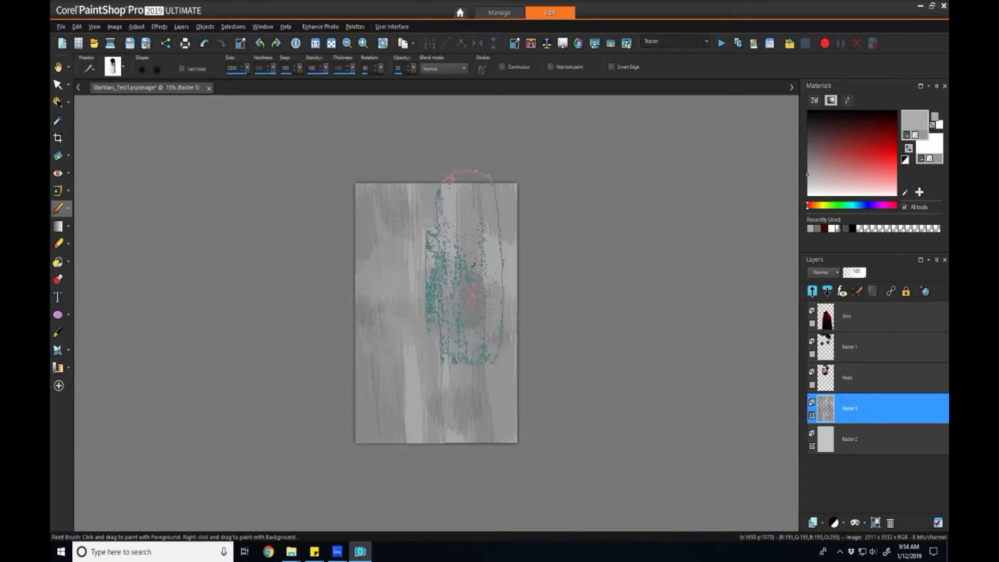
pyautogui.press('-')
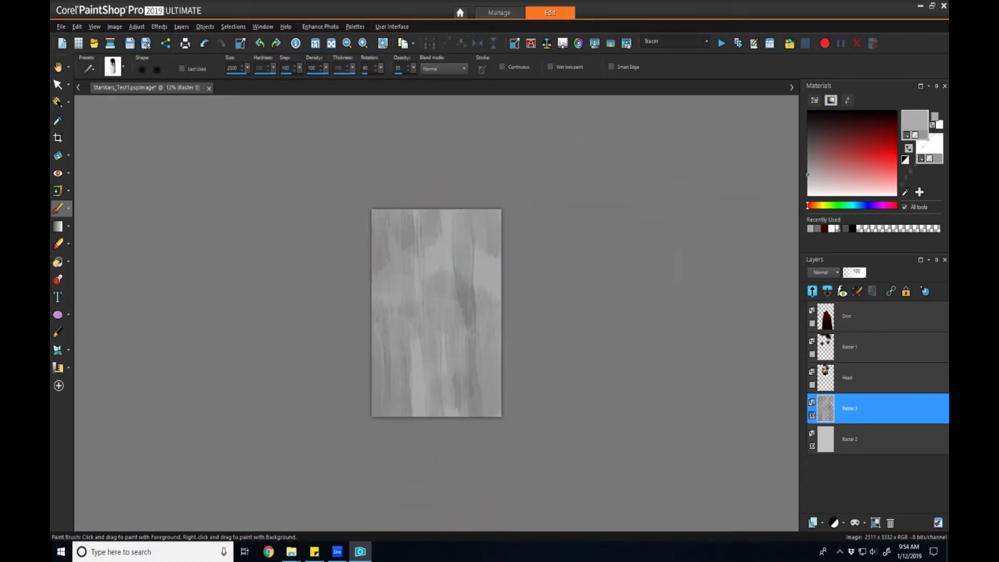
# Add mid-grey streaks to the Raster 3 layer with the first 20_Painter brush at 61 opacity and 270 degrees rotation.
pyautogui.click(112, 66)
pyautogui.doubleClick(127, 224)
pyautogui.rightClick(914, 121)
pyautogui.click(488, 245)
pyautogui.moveTo(413, 69); pyautogui.dragTo(427, 79)
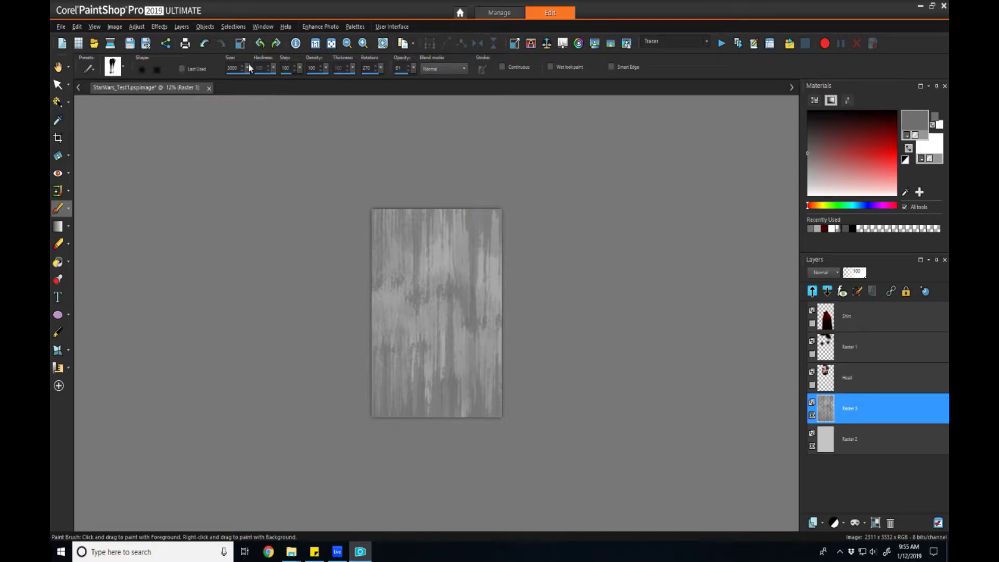
# Paint broad light grey streaks down the upper part of Raster 3 with the fifth 20_Painter brush rotated to 90 degrees.
pyautogui.click(113, 66)
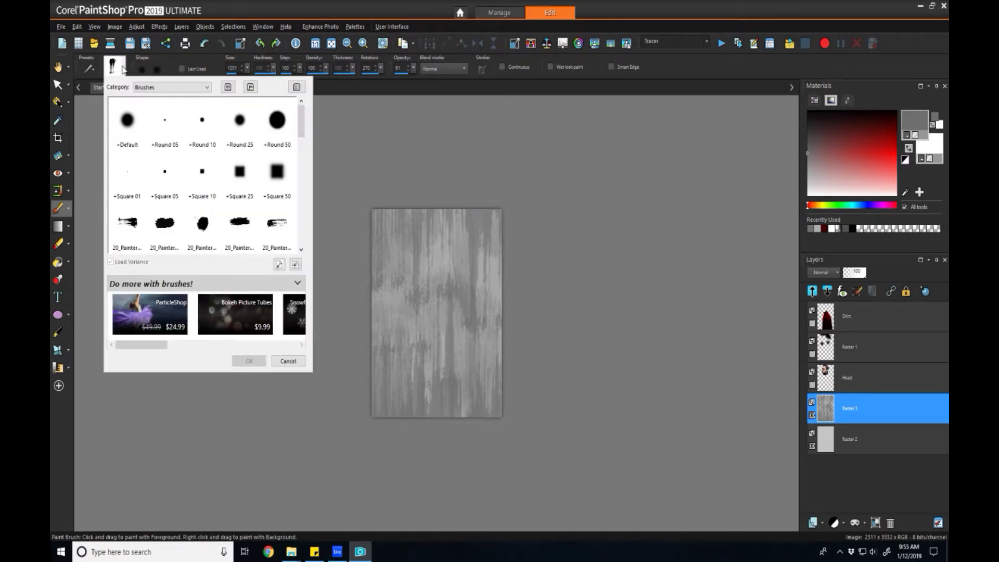
pyautogui.doubleClick(274, 237)
pyautogui.moveTo(365, 68); pyautogui.dragTo(339, 73)
pyautogui.write('90')
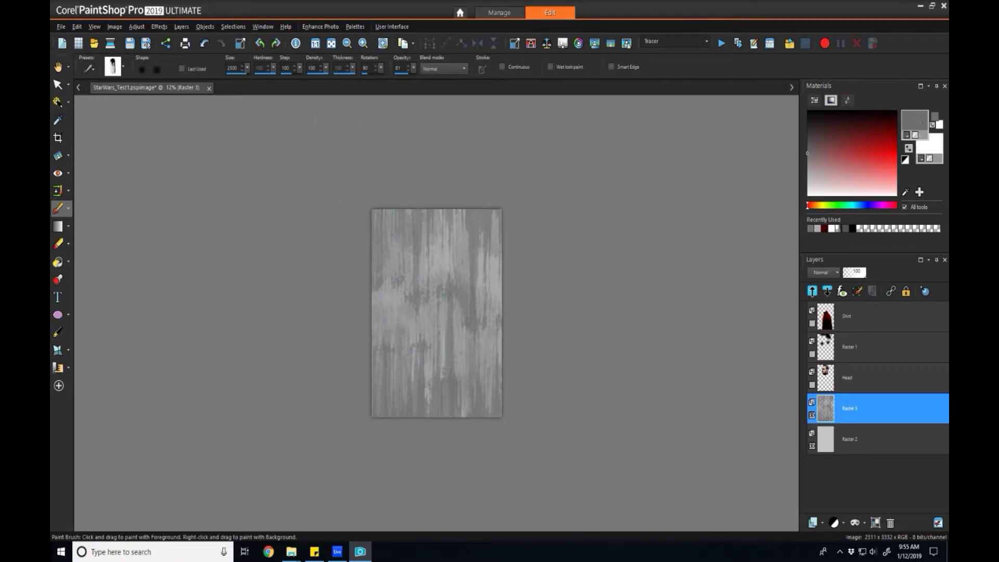
pyautogui.click(914, 121)
pyautogui.click(566, 229)
pyautogui.click(541, 399)
pyautogui.moveTo(412, 286)
pyautogui.mouseDown()
pyautogui.moveTo(446, 390)
pyautogui.moveTo(468, 423)
pyautogui.mouseUp()
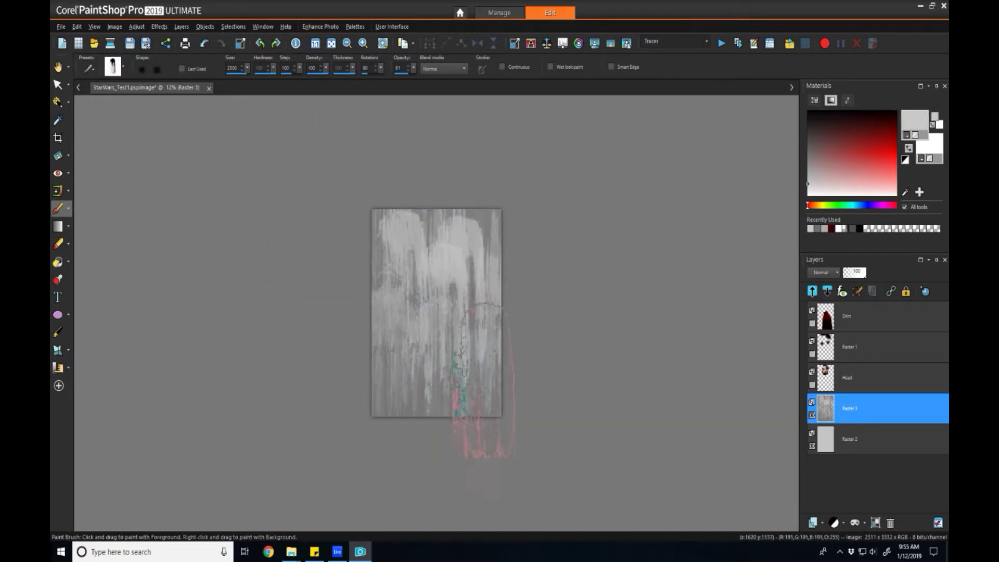
# Dab light grey texture over the middle and lower Raster 3 layer with a smaller, less opaque brush rotated to 270 degrees.
pyautogui.write('270')
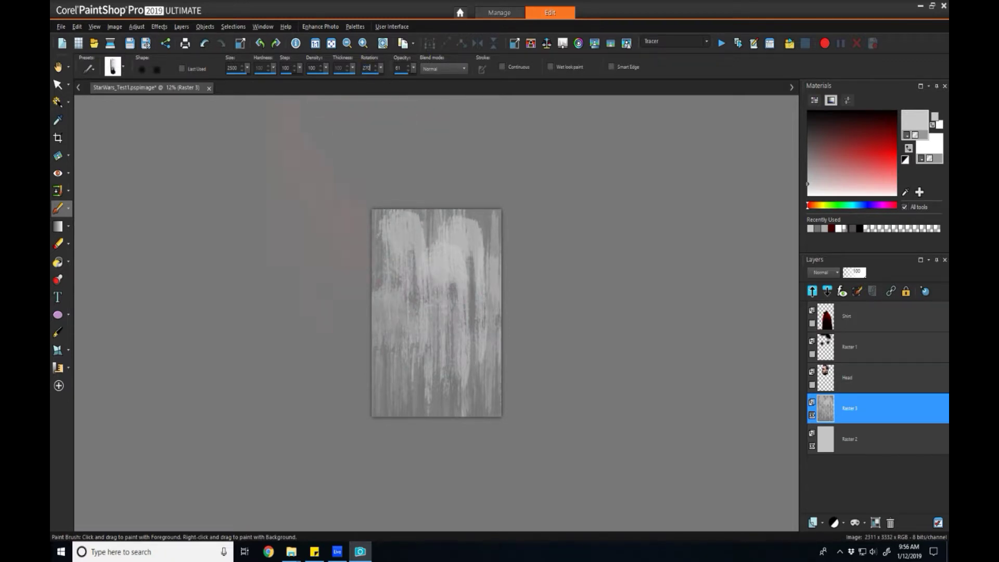
pyautogui.click(403, 359)
pyautogui.click(426, 310)
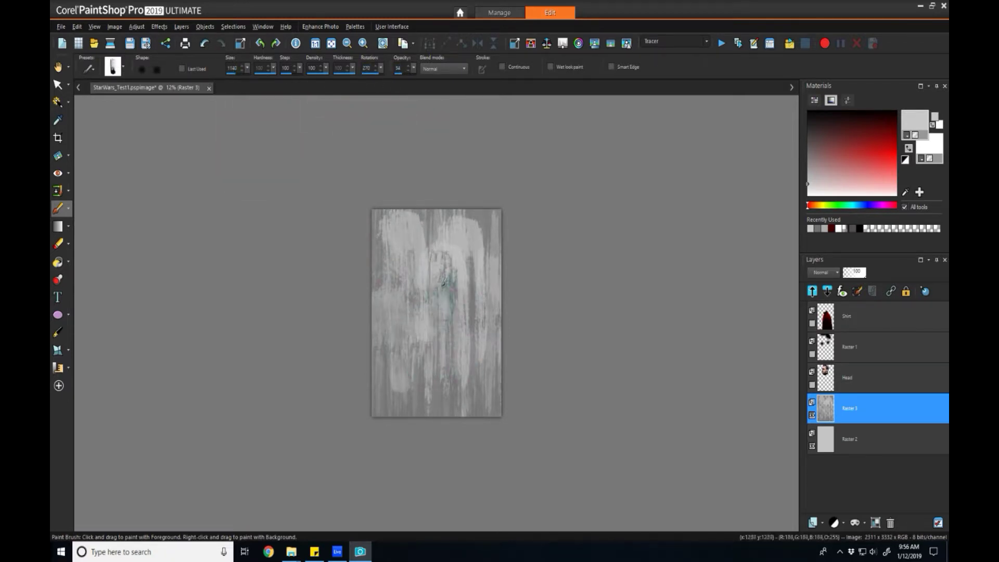
pyautogui.click(446, 273)
pyautogui.click(437, 370)
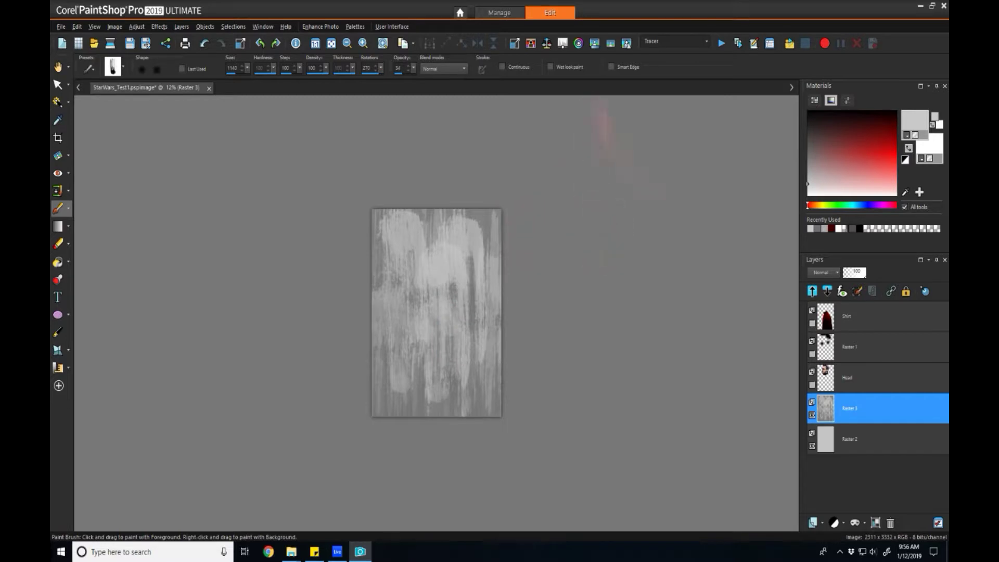
# Make the Head, Shirt and Raster 1 layers visible again.
pyautogui.click(811, 385)
pyautogui.click(812, 324)
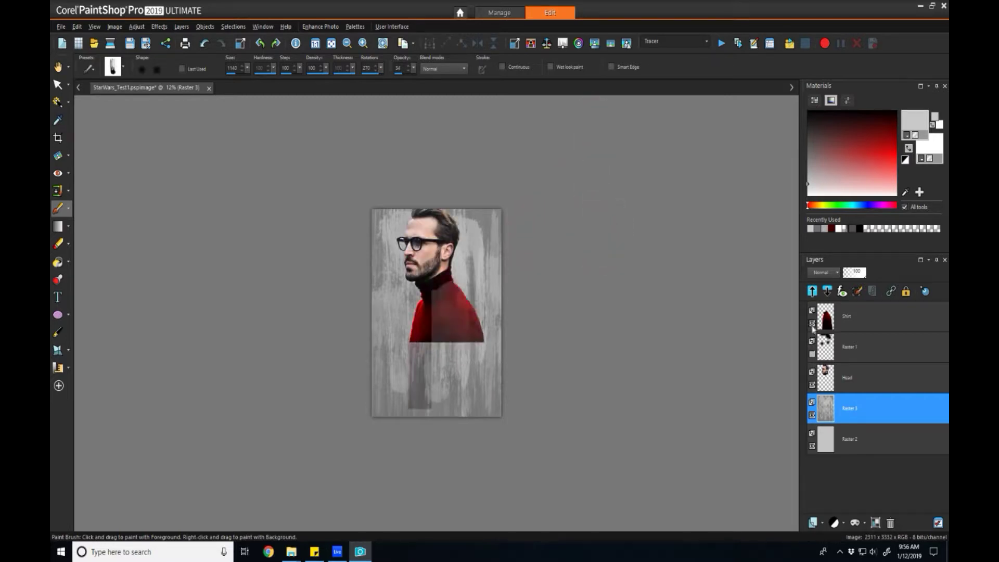
pyautogui.click(812, 354)
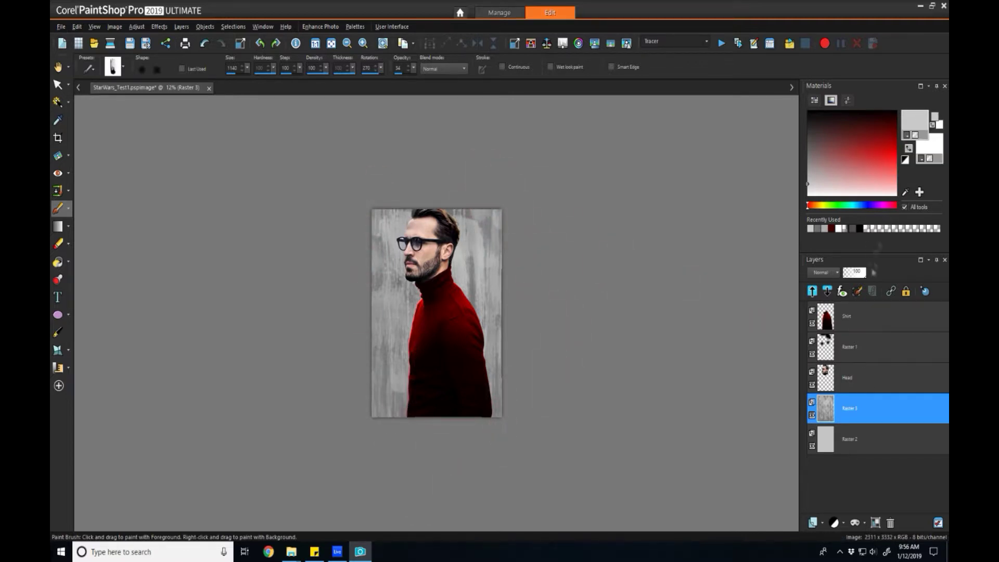
# Add a new raster layer above Raster 3 and choose the third 20_Painter brush for the Paint Brush.
pyautogui.moveTo(841, 415)
pyautogui.click(823, 523)
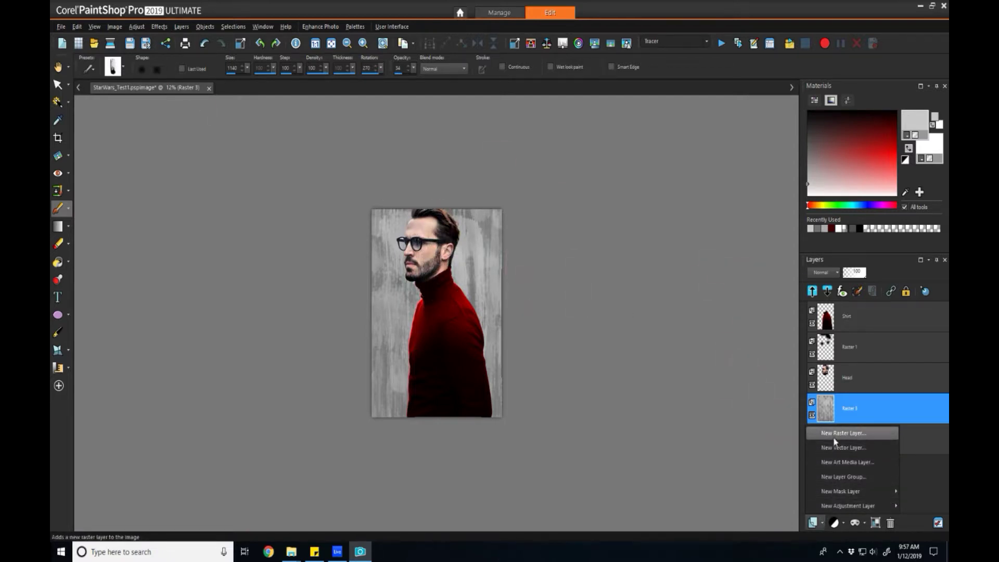
pyautogui.click(843, 433)
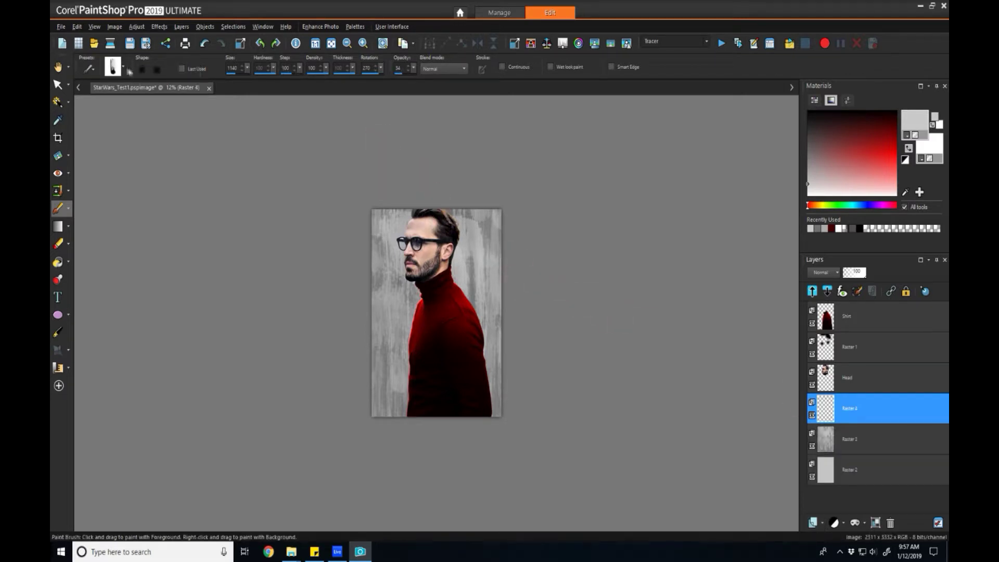
pyautogui.click(123, 67)
pyautogui.scroll(-2, 290, 127)
pyautogui.scroll(2, 290, 127)
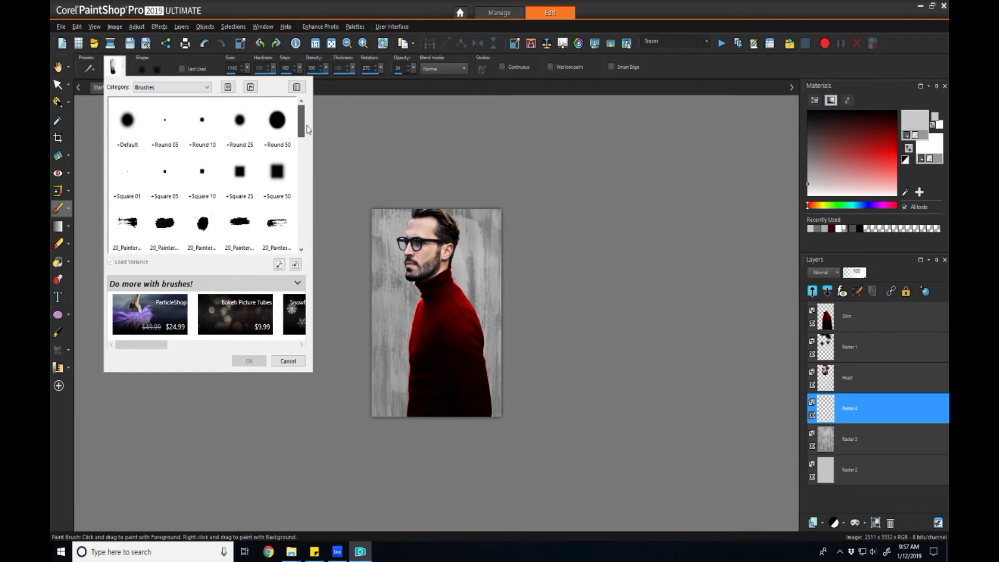
pyautogui.scroll(-1, 260, 156)
pyautogui.click(203, 183)
pyautogui.click(250, 361)
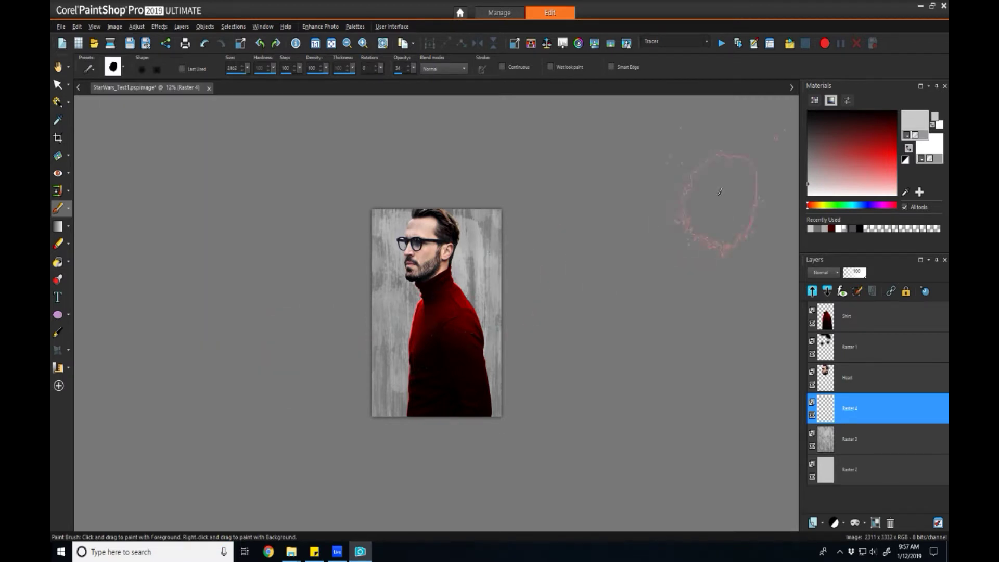
# Set the new layer's blend mode to Soft Light and paint a white glow behind the man at a reduced brush opacity.
pyautogui.click(908, 149)
pyautogui.click(832, 272)
pyautogui.click(859, 458)
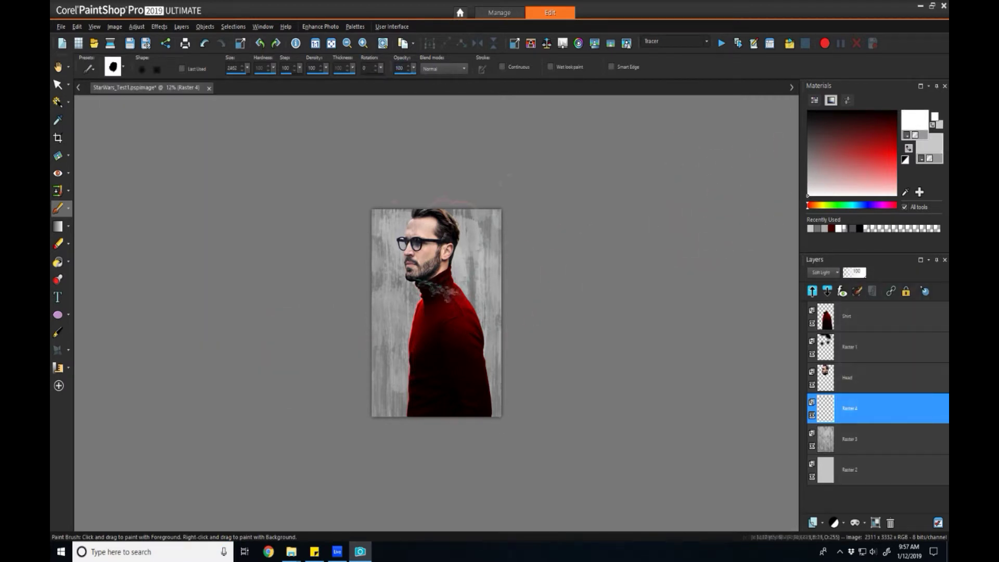
pyautogui.click(437, 255)
pyautogui.click(442, 302)
pyautogui.hotkey('ctrl', 'z')
pyautogui.moveTo(413, 68); pyautogui.dragTo(403, 82)
pyautogui.click(390, 364)
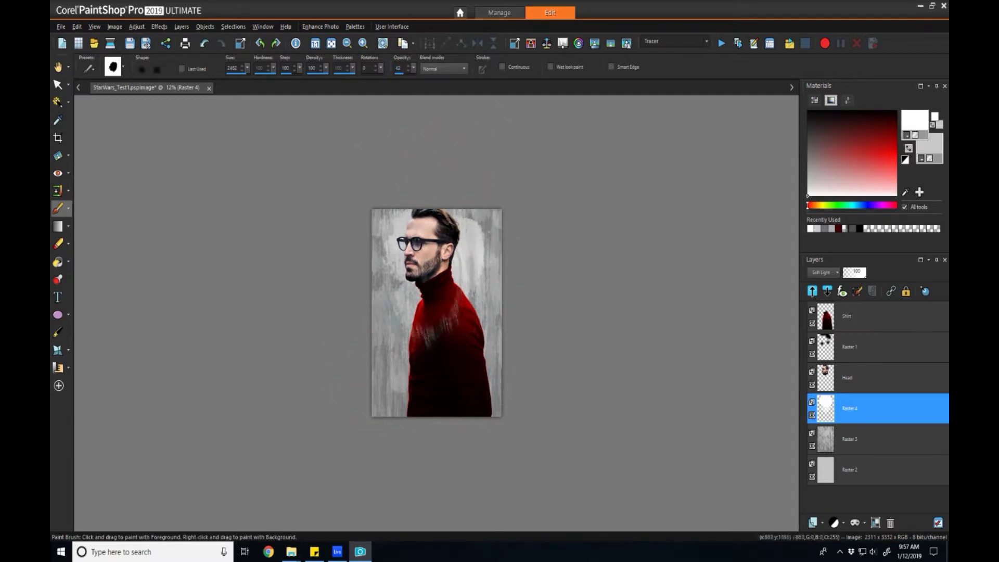
pyautogui.hotkey('ctrl', 's')
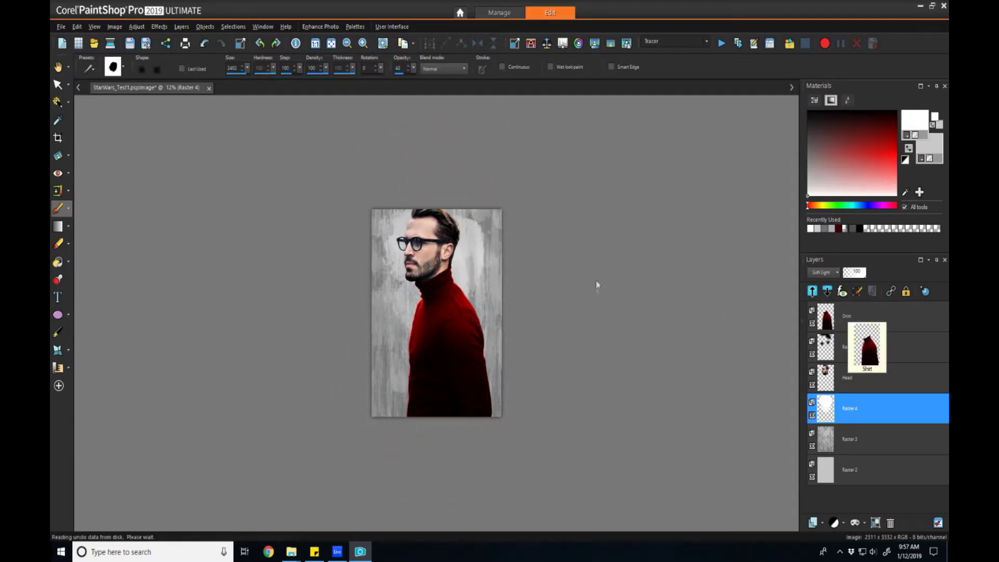
# Add a new raster layer above the Shirt layer and choose the first 20_Painter brush rotated to 90 degrees.
pyautogui.click(846, 316)
pyautogui.click(812, 522)
pyautogui.click(112, 66)
pyautogui.click(126, 174)
pyautogui.click(249, 361)
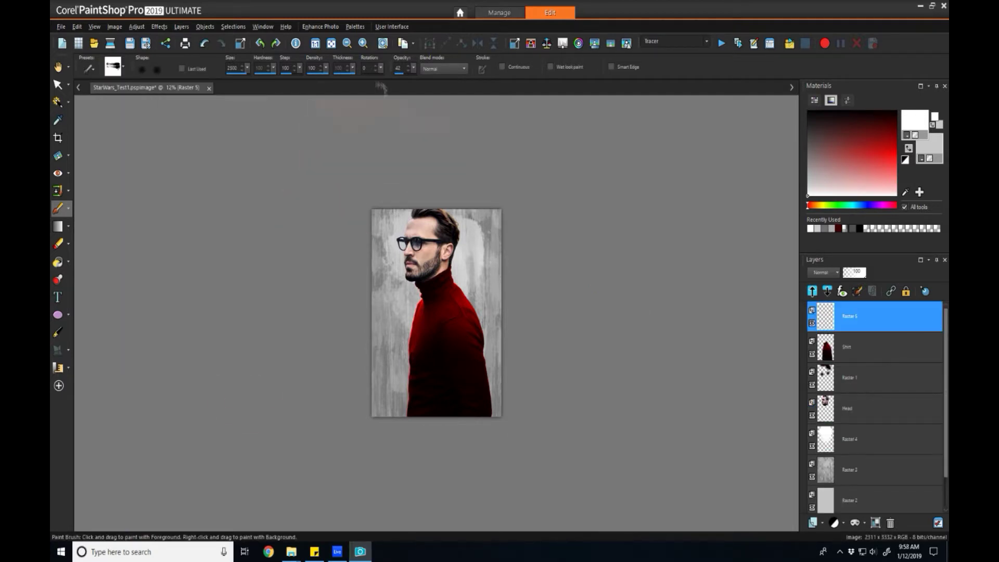
pyautogui.write('90')
pyautogui.hotkey('ctrl', 's')
# Sample a dark red from the sweater and paint vertical streaks over its lower part on the new layer.
pyautogui.click(905, 192)
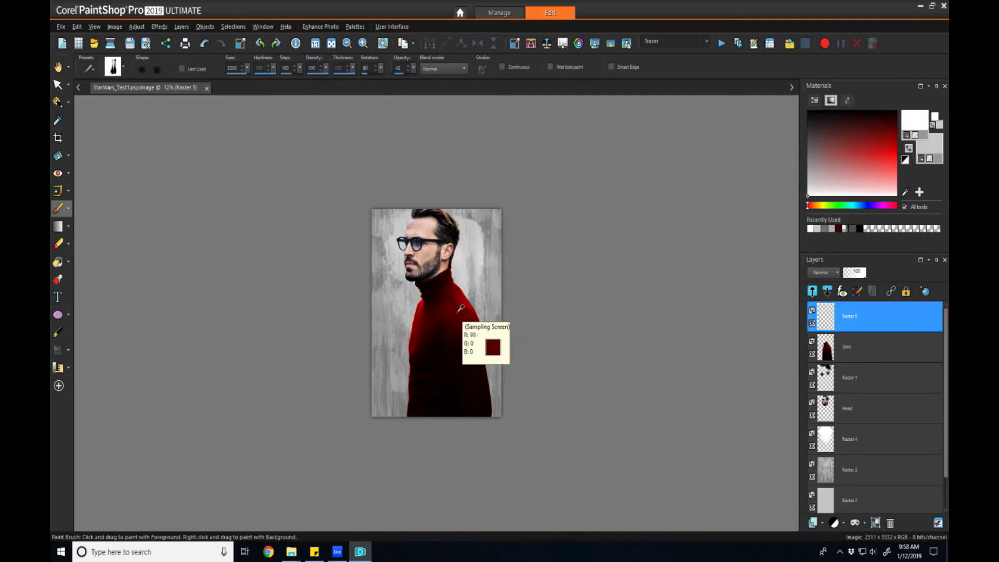
pyautogui.click(463, 301)
pyautogui.click(456, 402)
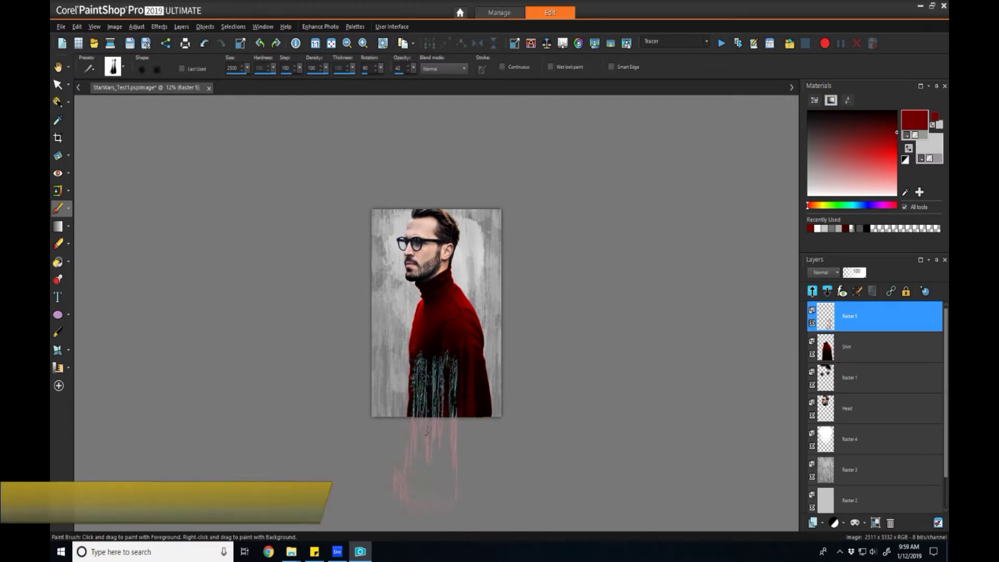
pyautogui.click(204, 43)
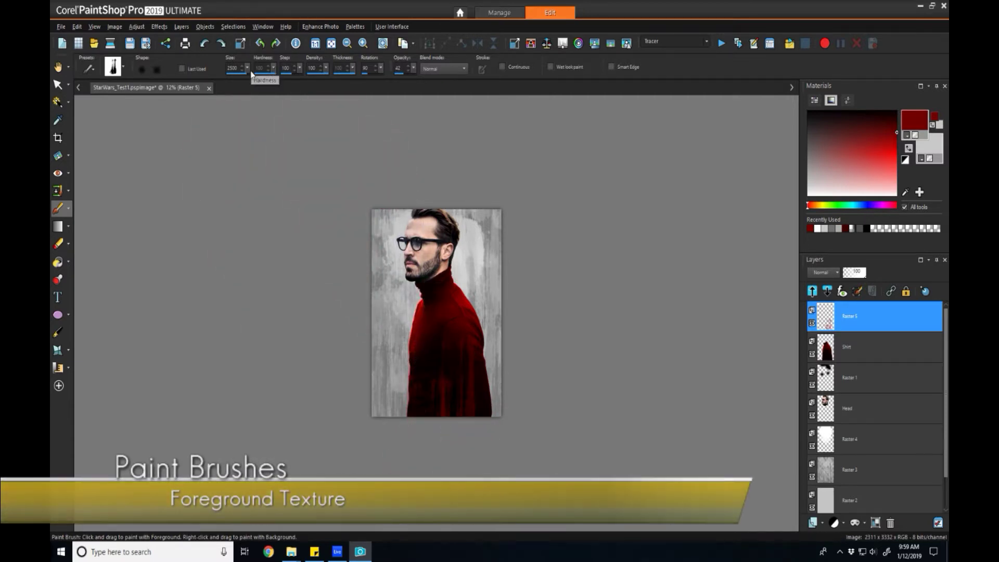
pyautogui.moveTo(247, 69); pyautogui.dragTo(217, 78)
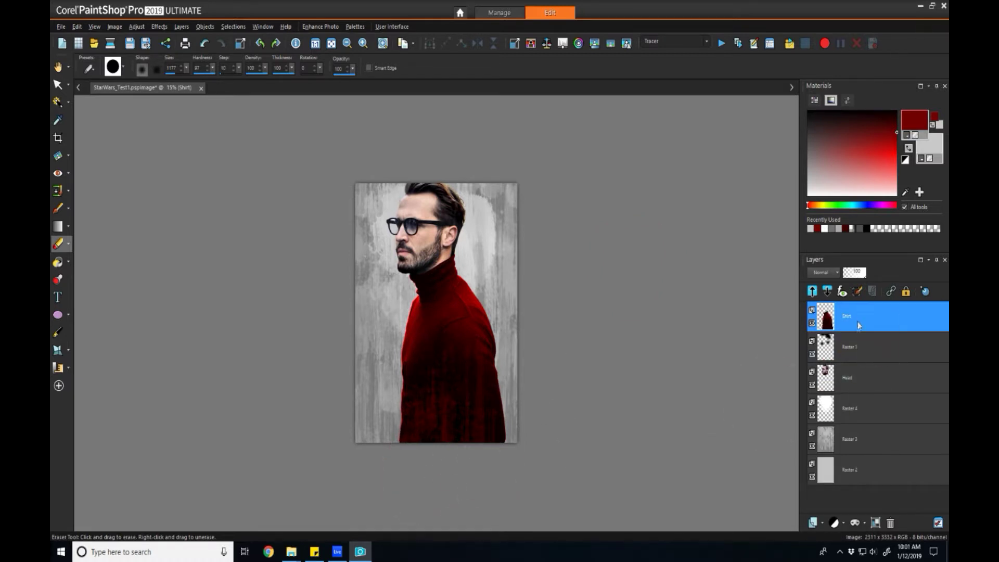
# Add a Show All mask to the Shirt layer and fray the sweater's bottom edge with black brush strokes at 100 opacity.
pyautogui.click(864, 523)
pyautogui.click(874, 453)
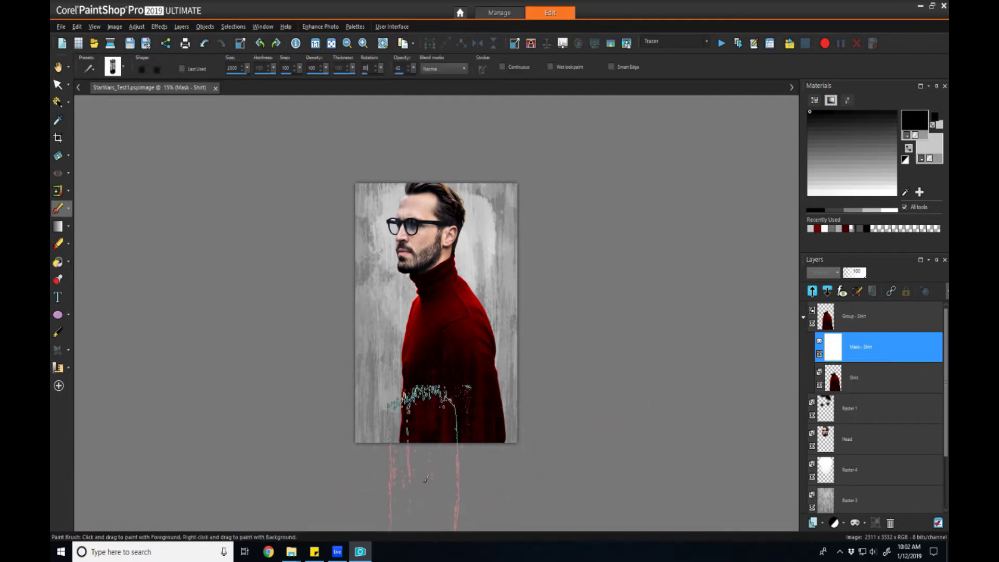
pyautogui.click(426, 479)
pyautogui.hotkey('ctrl', 'z')
pyautogui.click(412, 70)
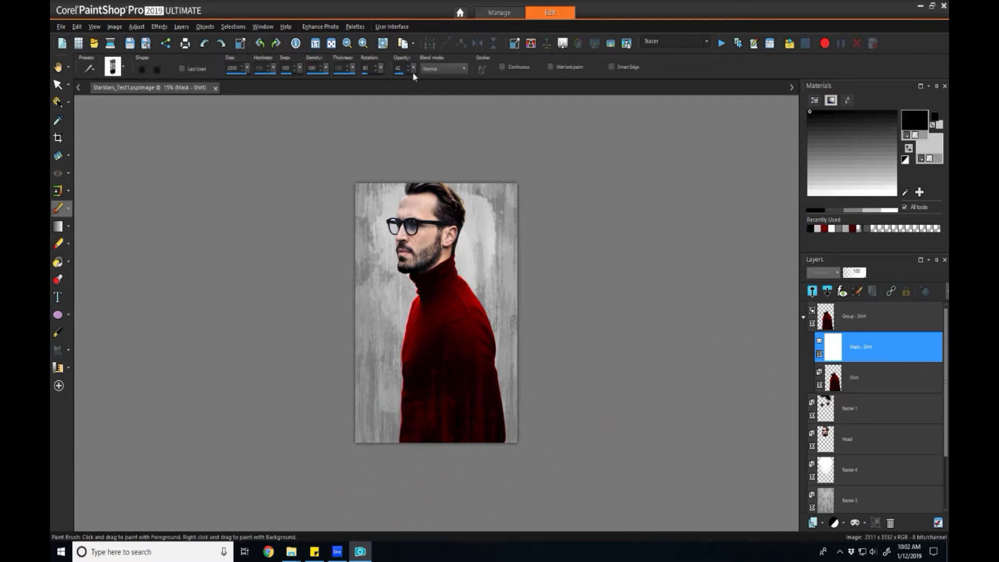
pyautogui.click(434, 496)
pyautogui.click(492, 489)
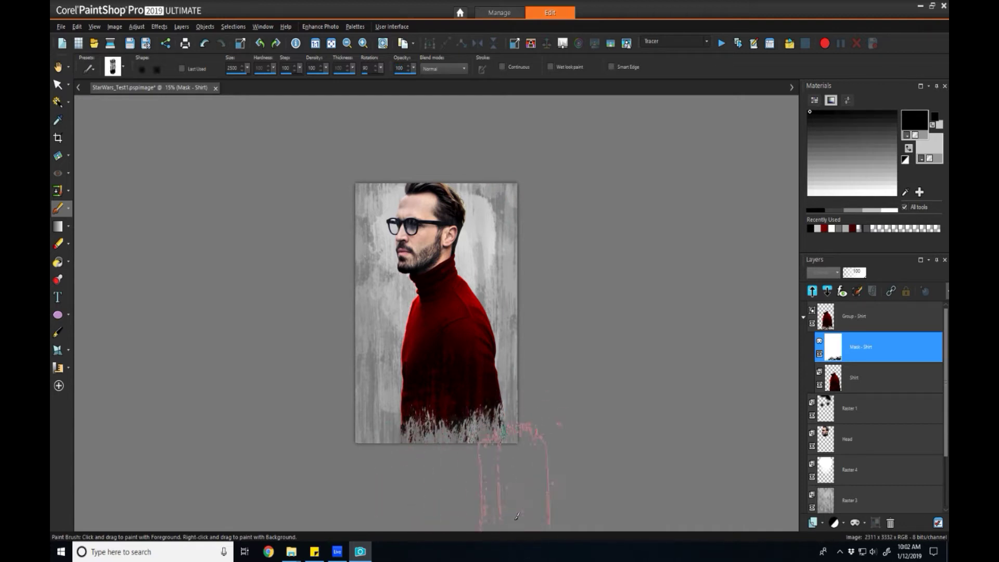
pyautogui.click(528, 460)
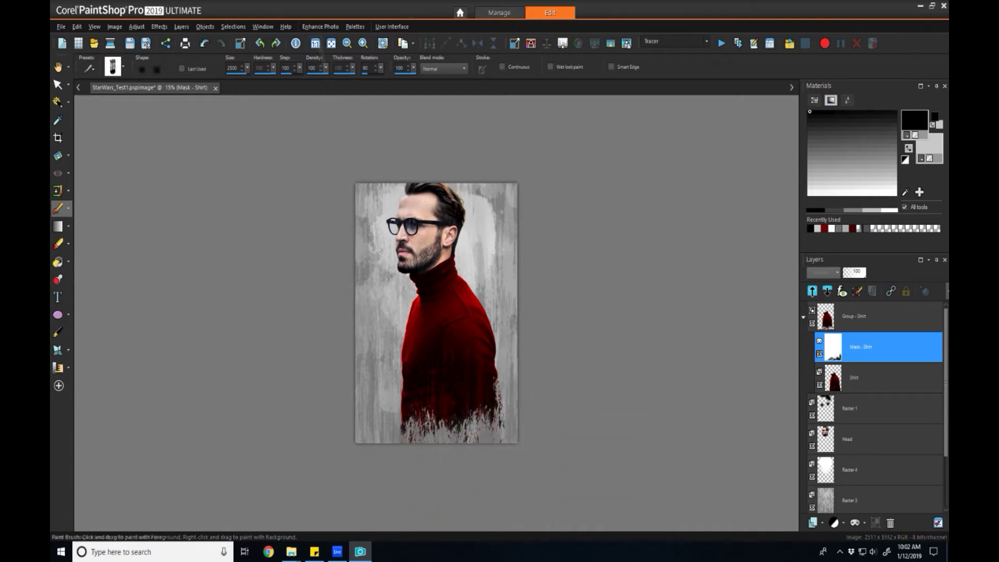
# Fray more of the lower sweater on the shirt mask with black strokes at 69 opacity and 270 degrees rotation.
pyautogui.moveTo(380, 68); pyautogui.dragTo(400, 85)
pyautogui.click(425, 406)
pyautogui.hotkey('ctrl', 'z')
pyautogui.write('69')
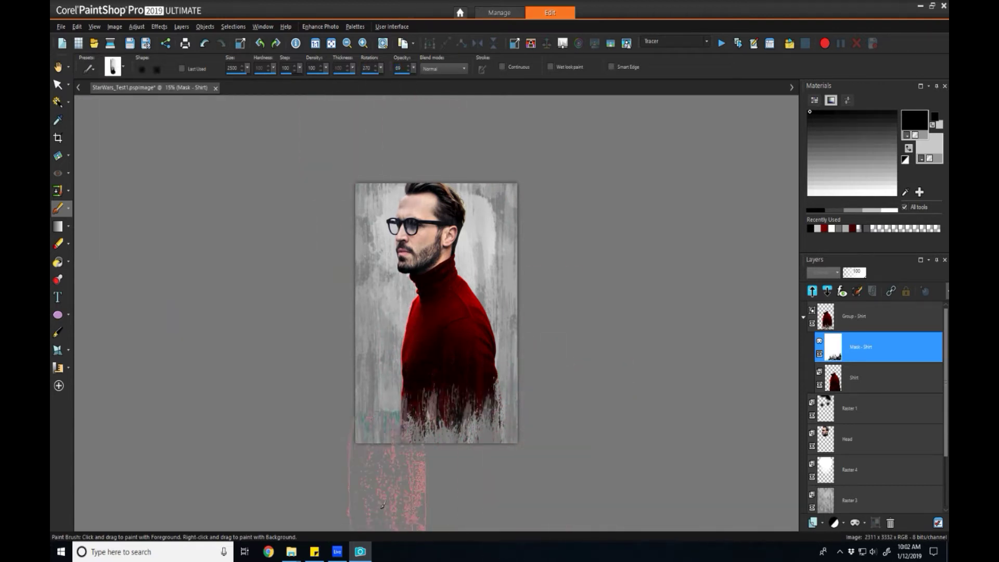
pyautogui.click(427, 338)
pyautogui.click(416, 432)
pyautogui.click(483, 458)
# Extend the masked streaks higher up the sweater with the brush opacity at 100, undoing the last stroke.
pyautogui.moveTo(413, 68); pyautogui.dragTo(437, 83)
pyautogui.click(450, 401)
pyautogui.hotkey('ctrl', 'z')
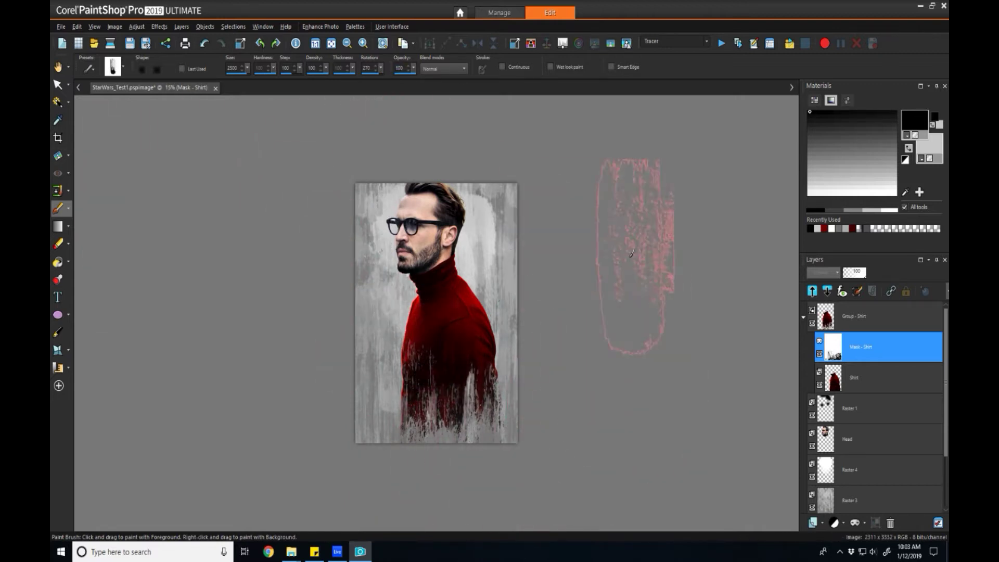
# Restore parts of the masked sweater with white strokes on the shirt mask, using a brush rotation of 90 degrees.
pyautogui.moveTo(375, 68); pyautogui.dragTo(335, 70)
pyautogui.write('90')
pyautogui.rightClick(929, 147)
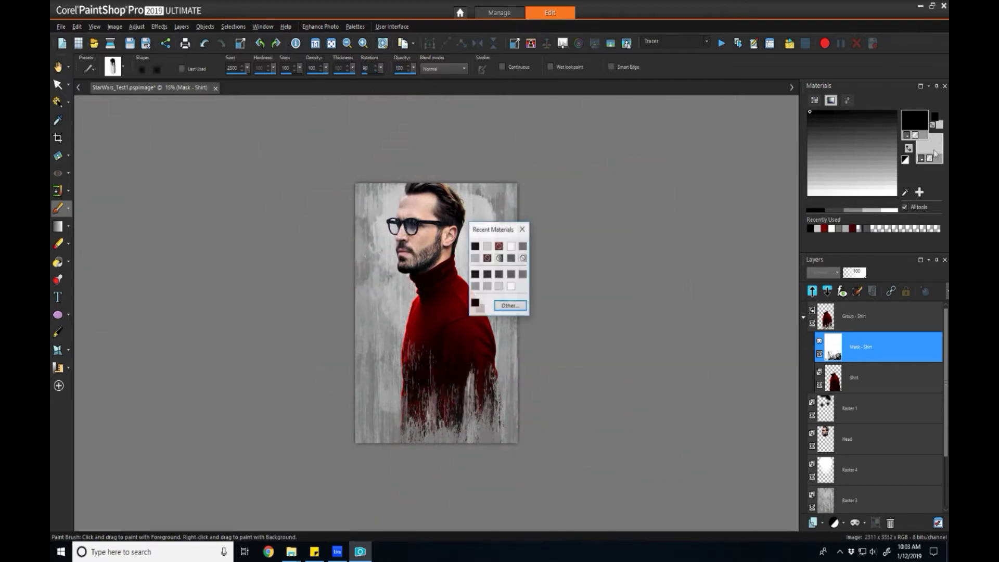
pyautogui.click(512, 245)
pyautogui.rightClick(424, 301)
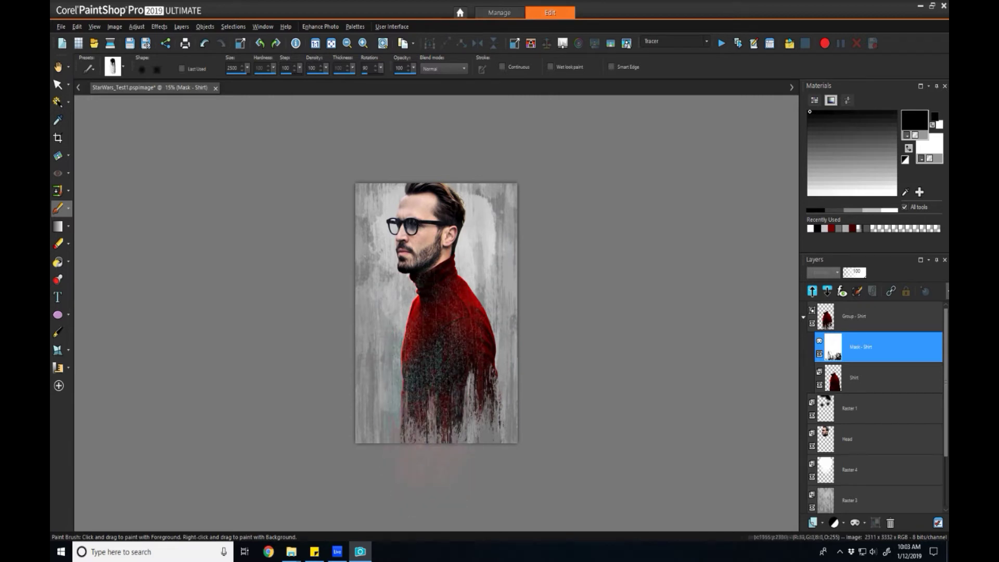
pyautogui.rightClick(426, 377)
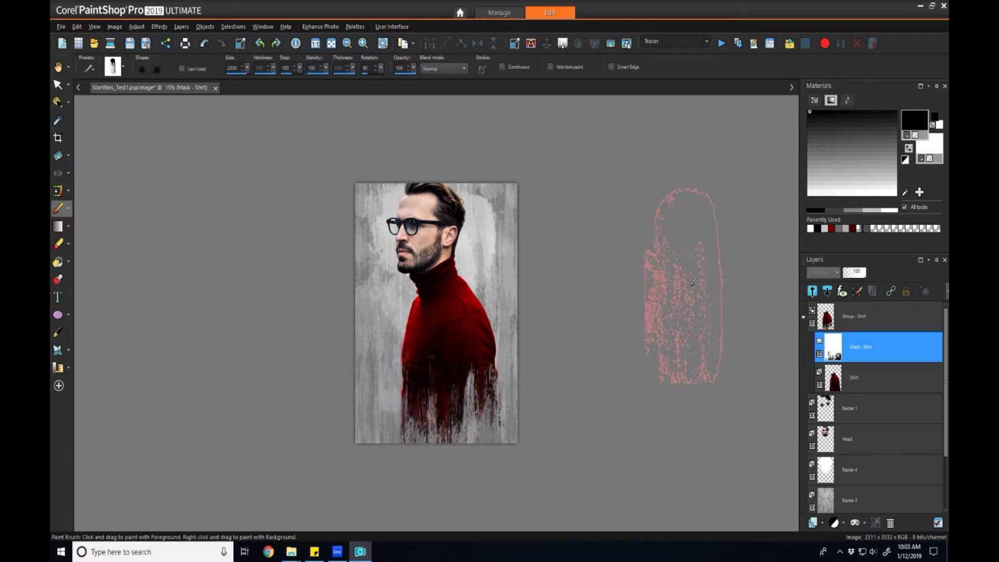
# Add a new raster layer above the collapsed shirt group and choose the first 20_Painter brush.
pyautogui.click(803, 318)
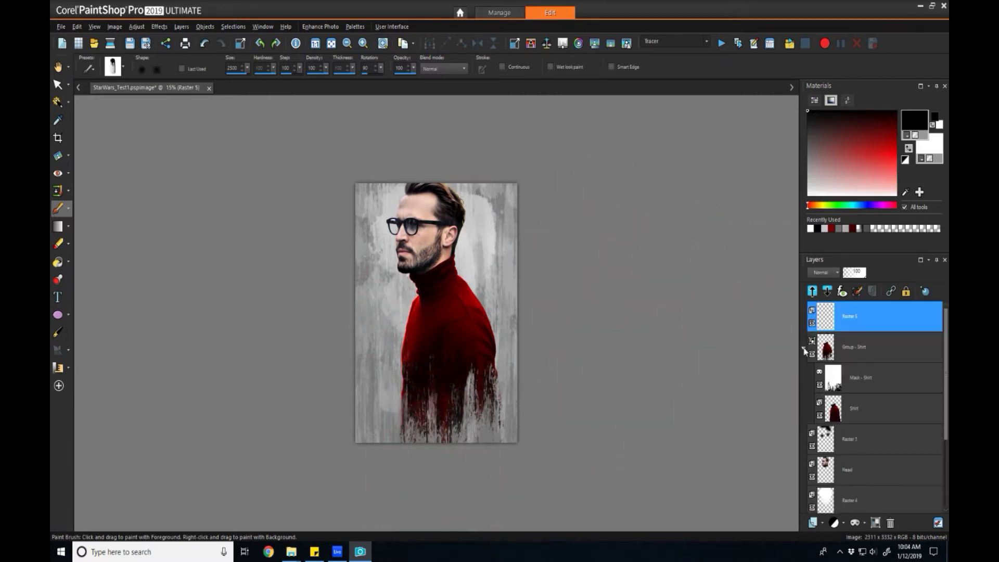
pyautogui.click(803, 348)
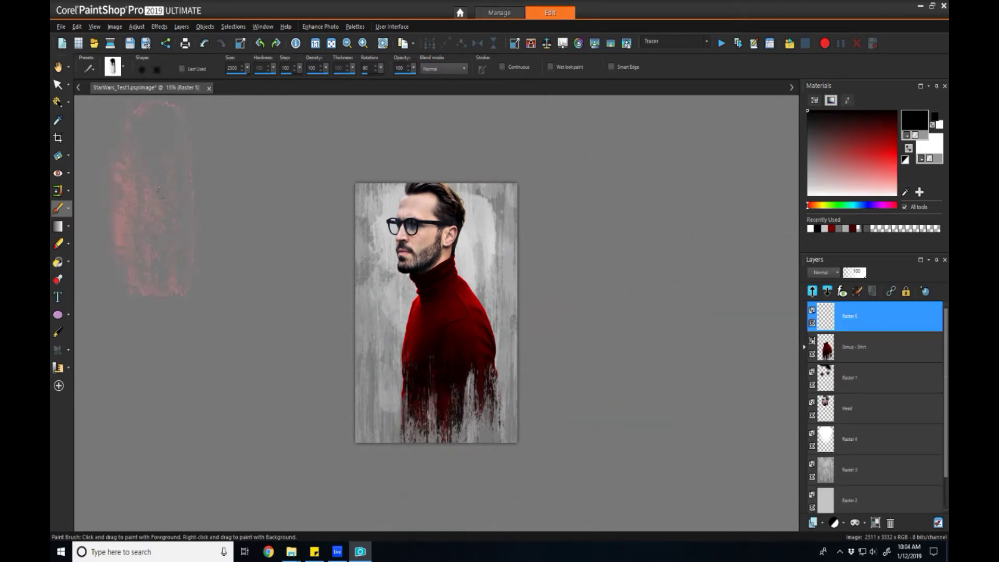
pyautogui.click(112, 66)
pyautogui.scroll(-5, 302, 177)
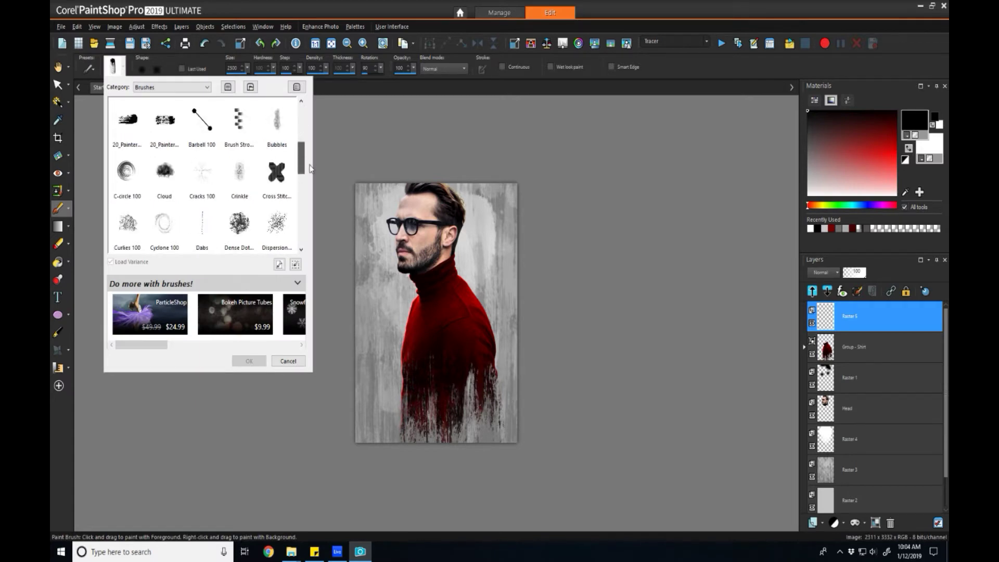
pyautogui.moveTo(312, 180)
pyautogui.mouseDown()
pyautogui.moveTo(314, 203)
pyautogui.moveTo(319, 149)
pyautogui.moveTo(320, 168)
pyautogui.mouseUp()
pyautogui.scroll(4, 323, 151)
pyautogui.scroll(-1, 325, 131)
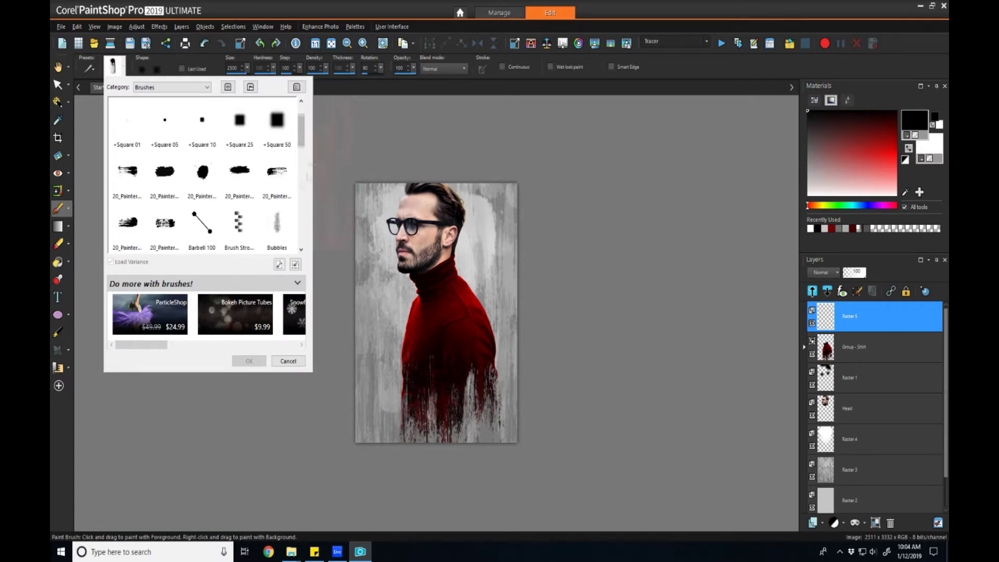
pyautogui.click(127, 172)
pyautogui.click(246, 360)
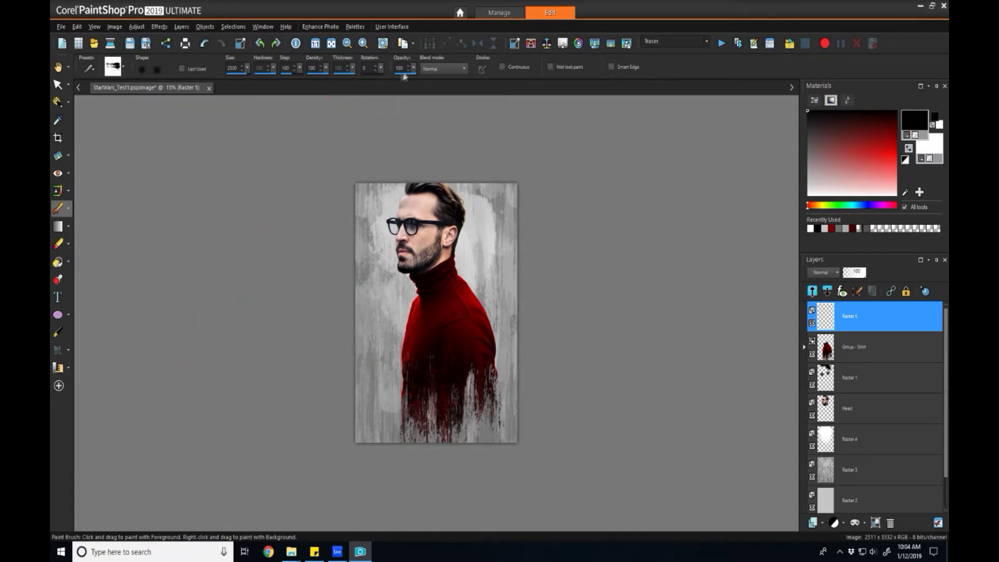
# Paint white vertical streaks rising from the poster's bottom edge over the sweater and lower the new layer's opacity.
pyautogui.press('x')
pyautogui.moveTo(541, 359)
pyautogui.mouseDown()
pyautogui.moveTo(364, 458)
pyautogui.moveTo(346, 434)
pyautogui.moveTo(417, 469)
pyautogui.moveTo(384, 456)
pyautogui.moveTo(517, 401)
pyautogui.moveTo(366, 468)
pyautogui.moveTo(442, 432)
pyautogui.mouseUp()
pyautogui.click(862, 273)
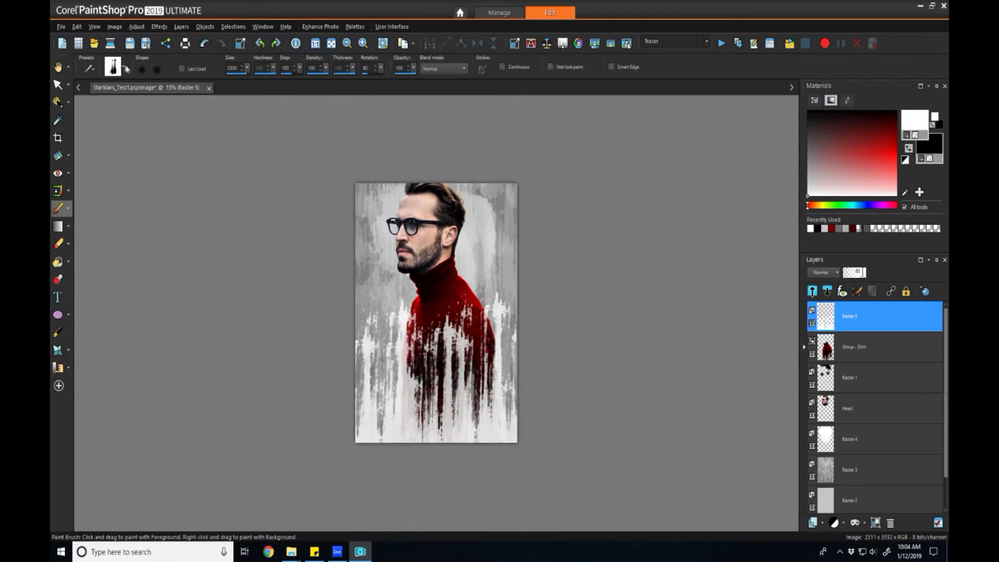
# Choose the second 20_Painter brush tip for the Paint Brush.
pyautogui.click(122, 67)
pyautogui.click(163, 234)
pyautogui.click(248, 361)
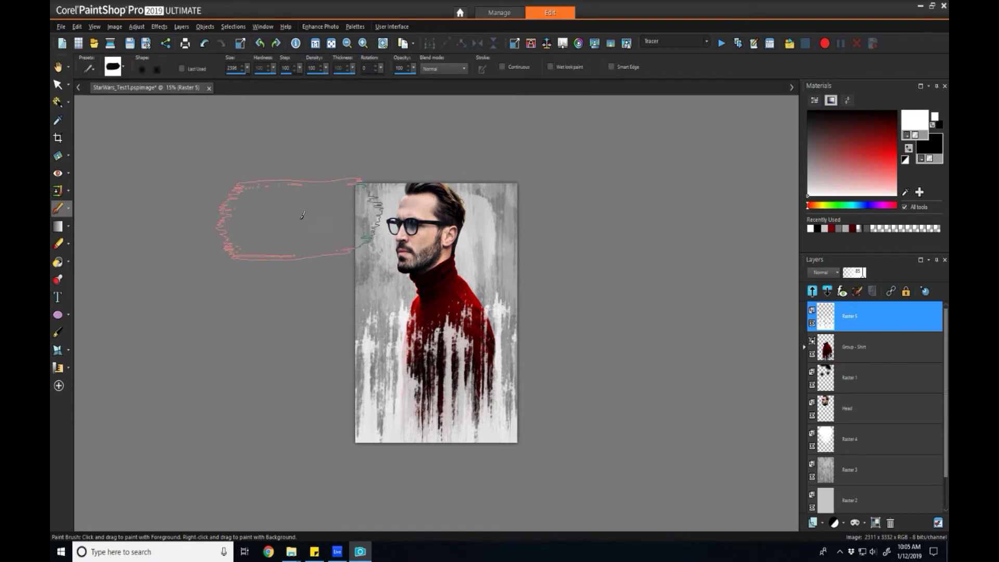
# Erase the upper part of the white streaks over the sweater and background on Raster 5, using a painterly eraser tip rotated 90 degrees.
pyautogui.click(59, 244)
pyautogui.click(123, 67)
pyautogui.moveTo(302, 114); pyautogui.dragTo(302, 125)
pyautogui.doubleClick(239, 174)
pyautogui.click(306, 73)
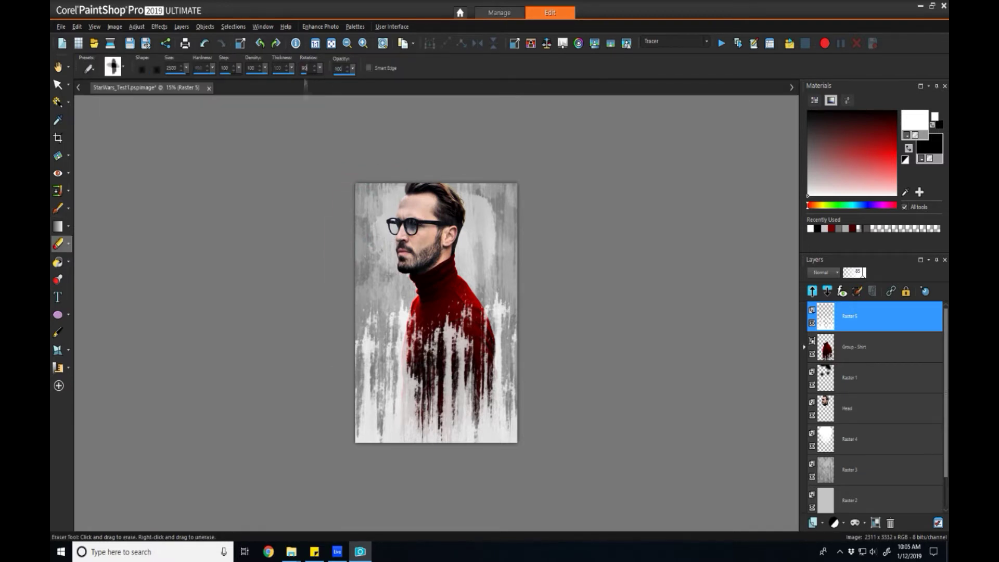
pyautogui.moveTo(346, 274)
pyautogui.mouseDown()
pyautogui.moveTo(476, 312)
pyautogui.moveTo(367, 339)
pyautogui.mouseUp()
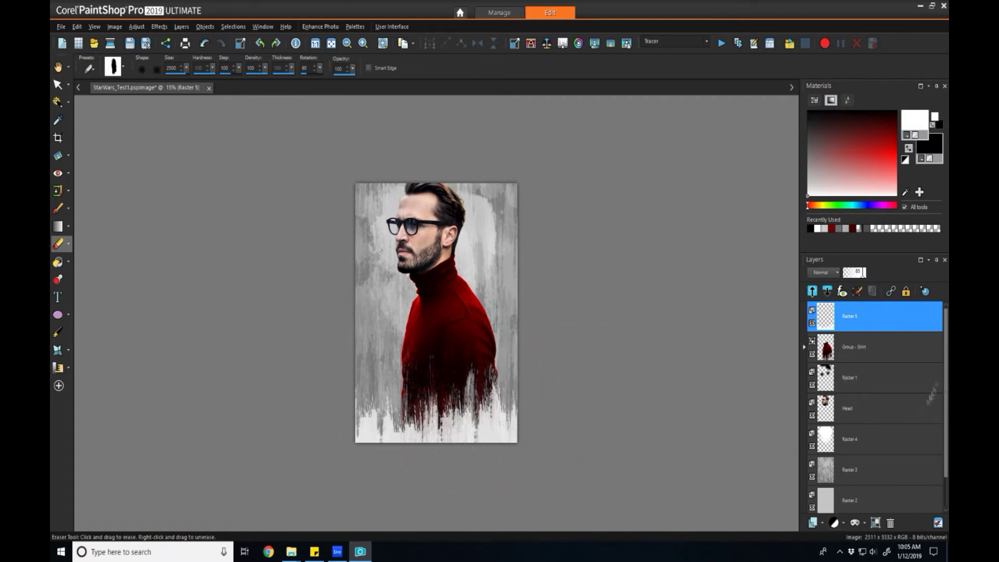
# Add a new raster layer directly above the shirt group.
pyautogui.click(850, 357)
pyautogui.click(821, 522)
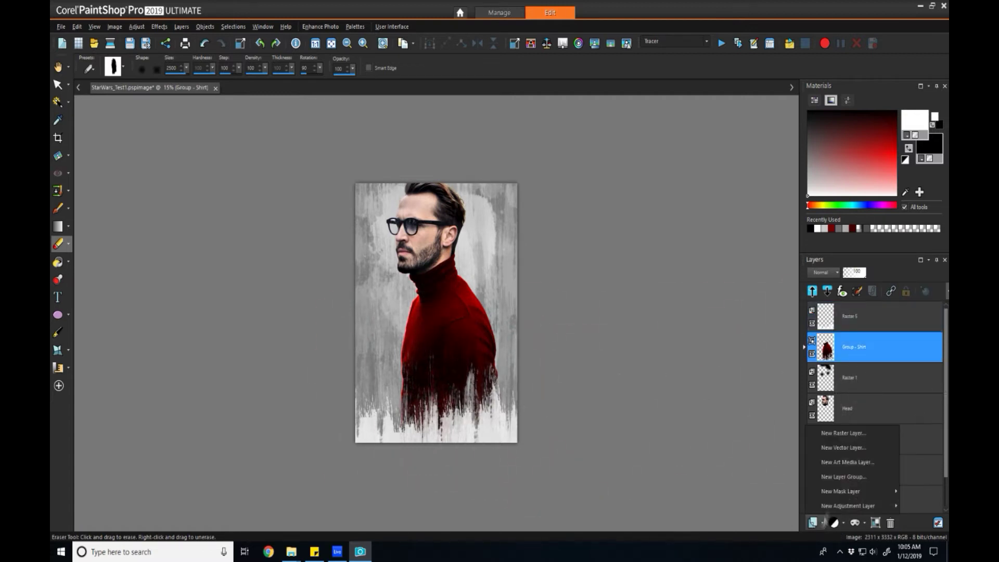
pyautogui.click(837, 435)
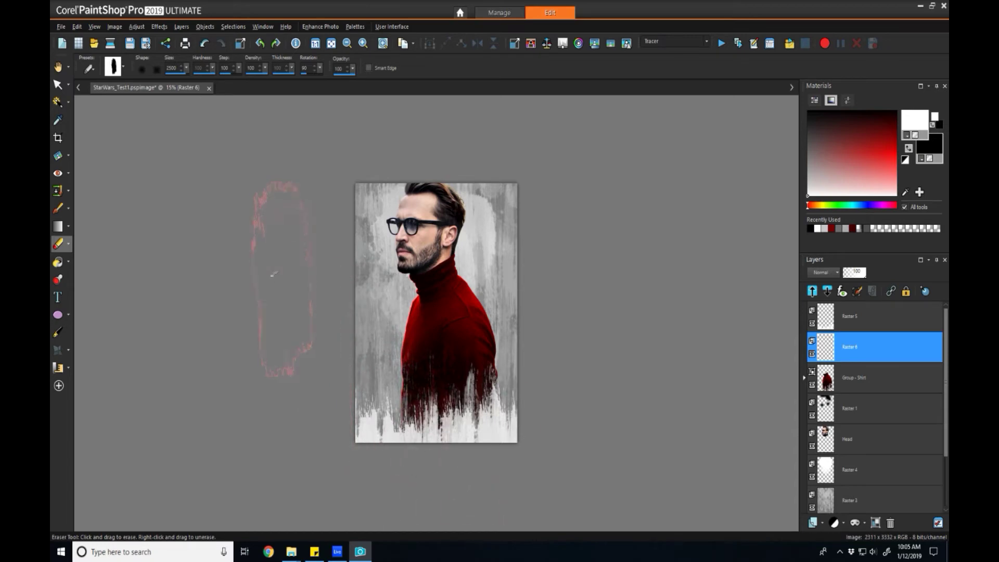
# Paint white streaks across the poster's lower part on the new layer with the brush rotated 90 degrees, and lower the layer's opacity.
pyautogui.click(352, 70)
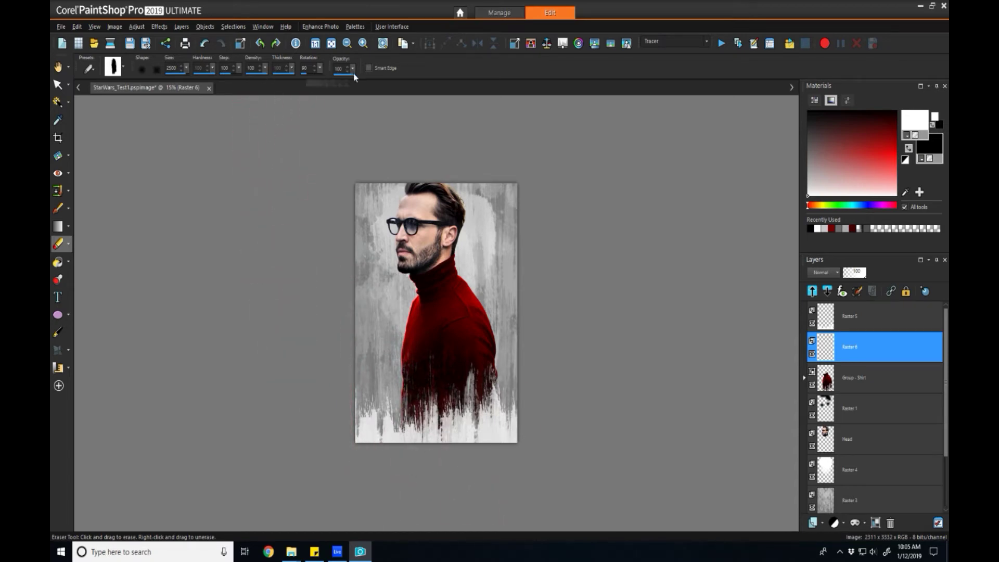
pyautogui.press('b')
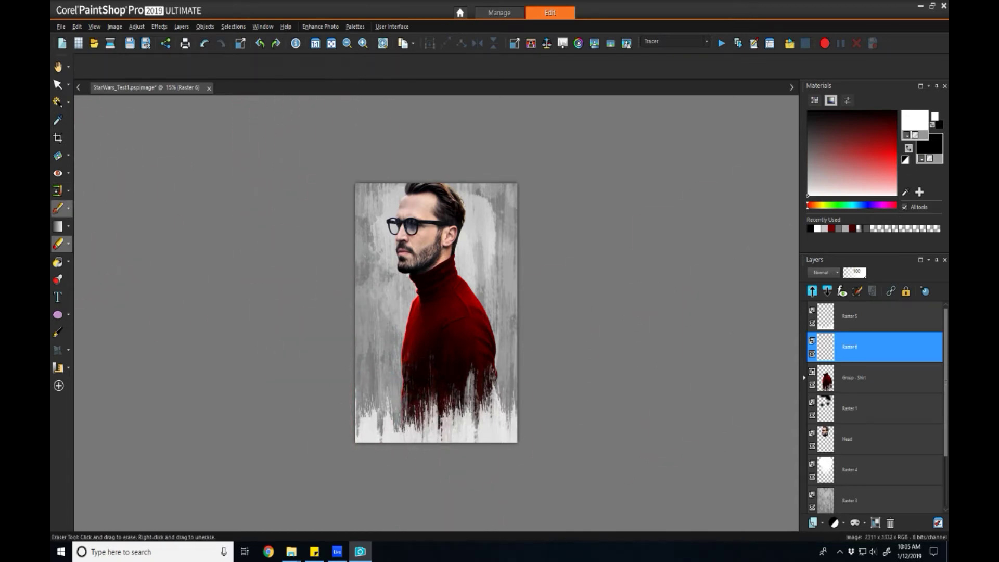
pyautogui.write('90')
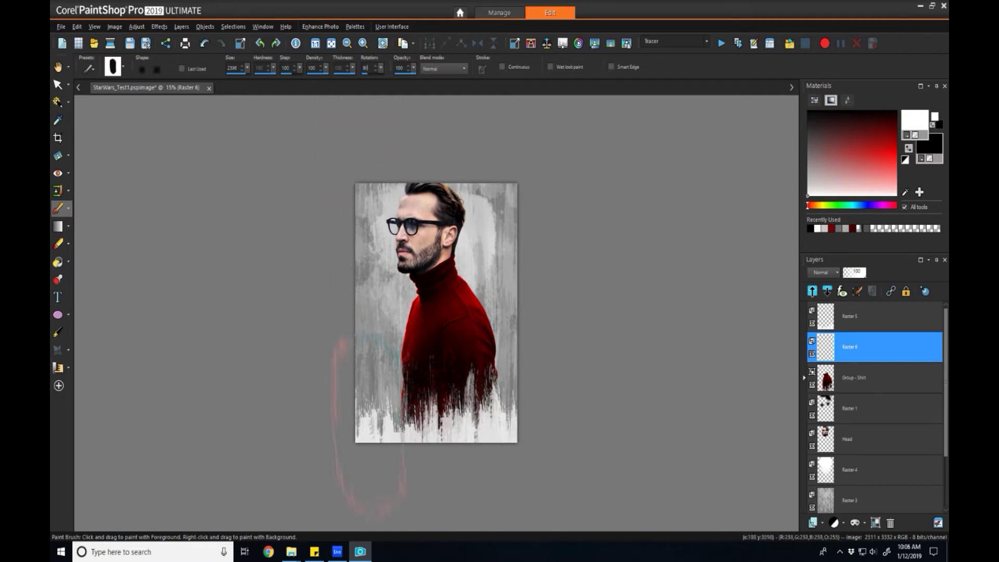
pyautogui.moveTo(374, 411)
pyautogui.mouseDown()
pyautogui.moveTo(458, 448)
pyautogui.moveTo(530, 453)
pyautogui.mouseUp()
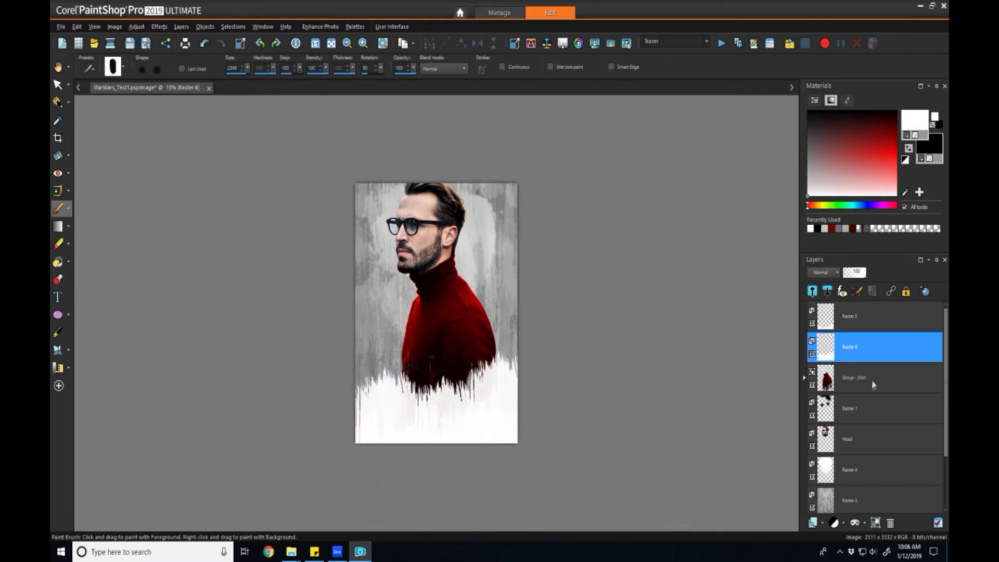
pyautogui.click(847, 272)
# Erase the tops of the new layer's streaks over the lower sweater and repaint white along the poster's bottom edge.
pyautogui.click(58, 244)
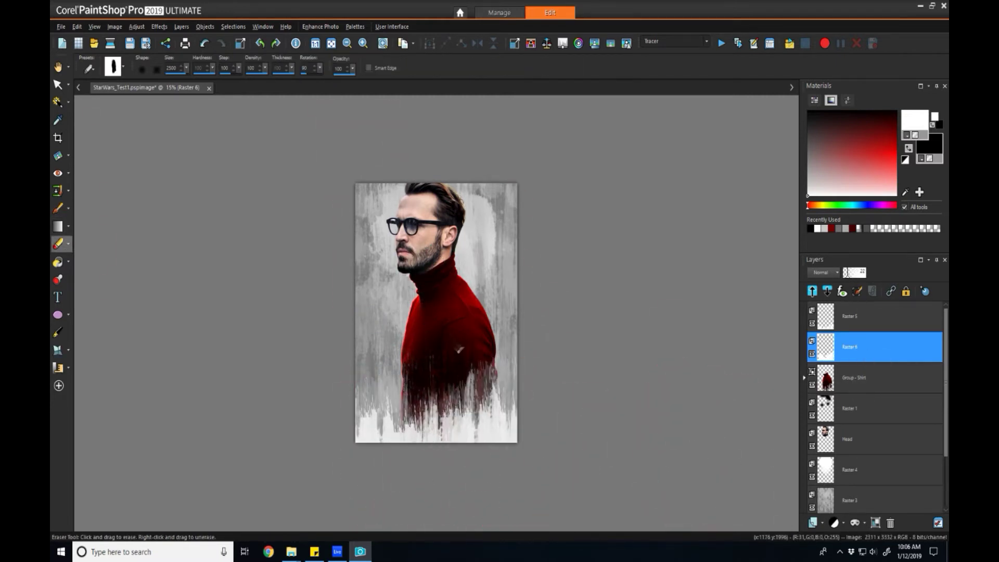
pyautogui.moveTo(432, 359); pyautogui.dragTo(507, 362)
pyautogui.click(58, 208)
pyautogui.moveTo(437, 432); pyautogui.dragTo(385, 404)
# Adjust the opacity of the two white streak layers, Raster 5 and Raster 6.
pyautogui.click(874, 316)
pyautogui.click(861, 272)
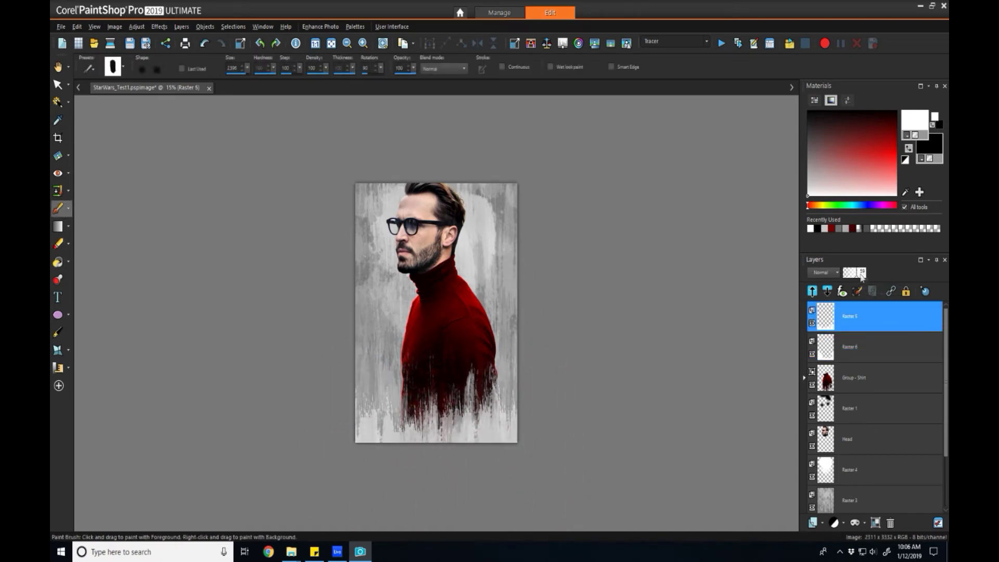
pyautogui.click(874, 346)
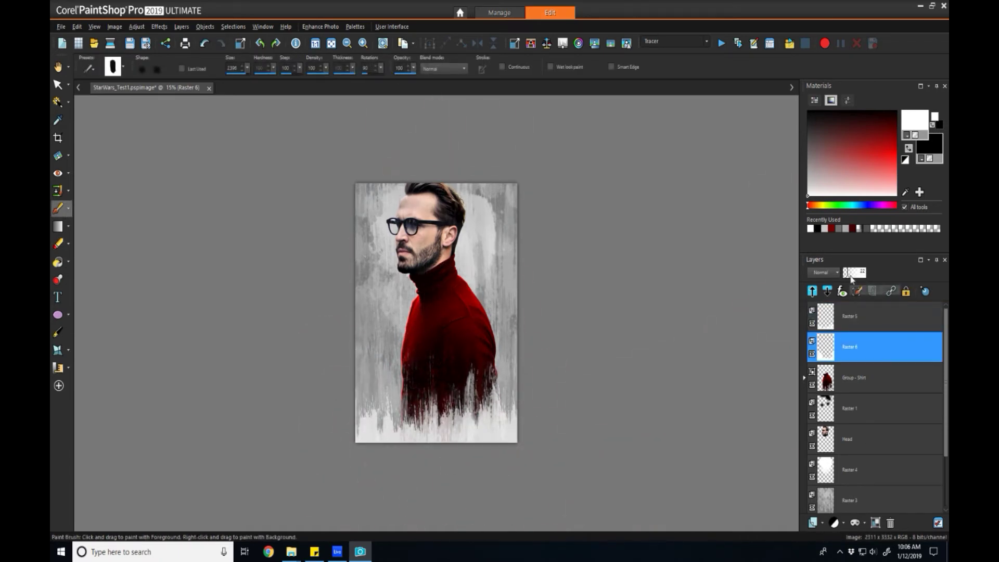
pyautogui.click(850, 272)
# Select the uppermost streak layer and choose the fifth 20_Painter brush tip, rotated 270 degrees.
pyautogui.click(874, 316)
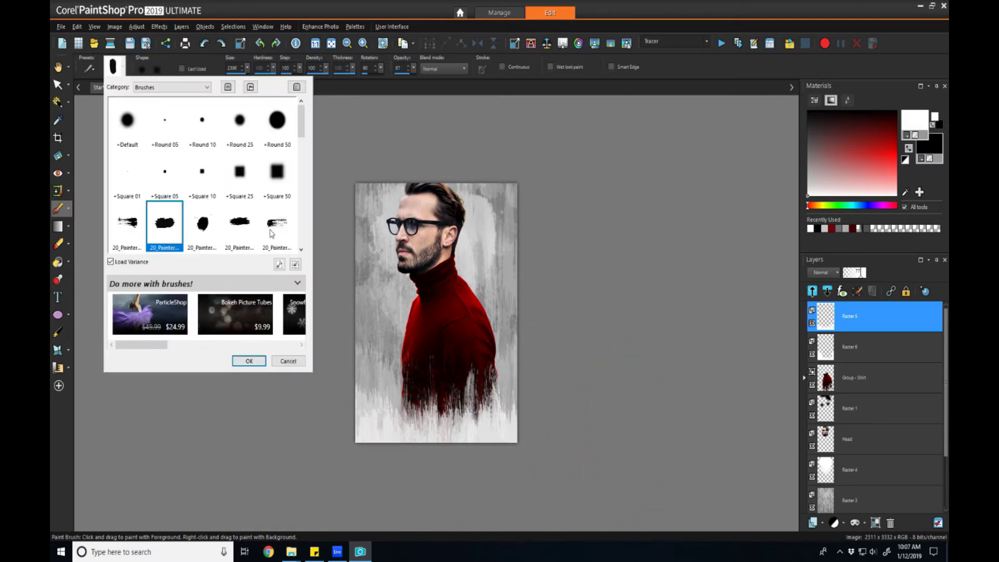
pyautogui.click(272, 229)
pyautogui.click(248, 361)
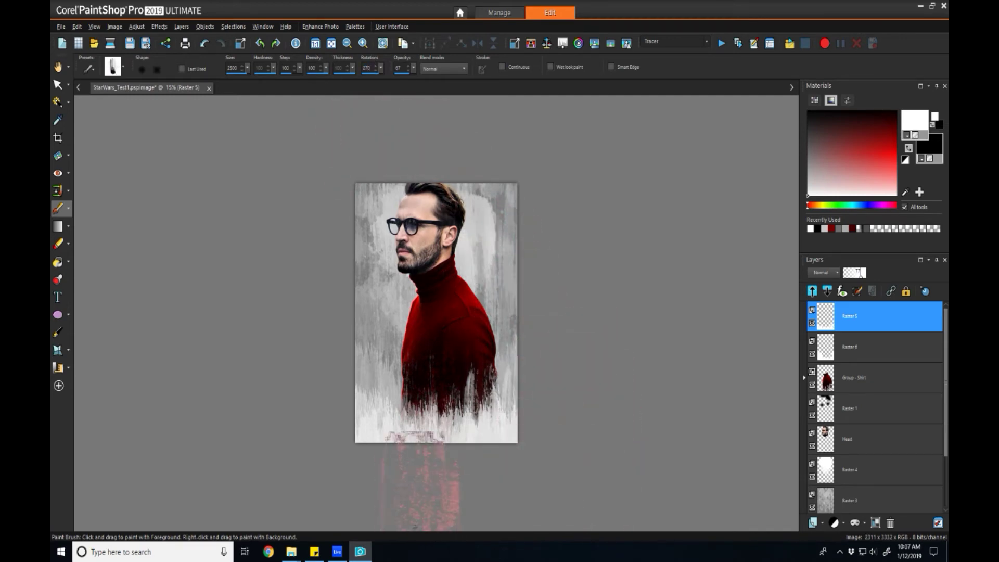
pyautogui.scroll(1, 254, 309)
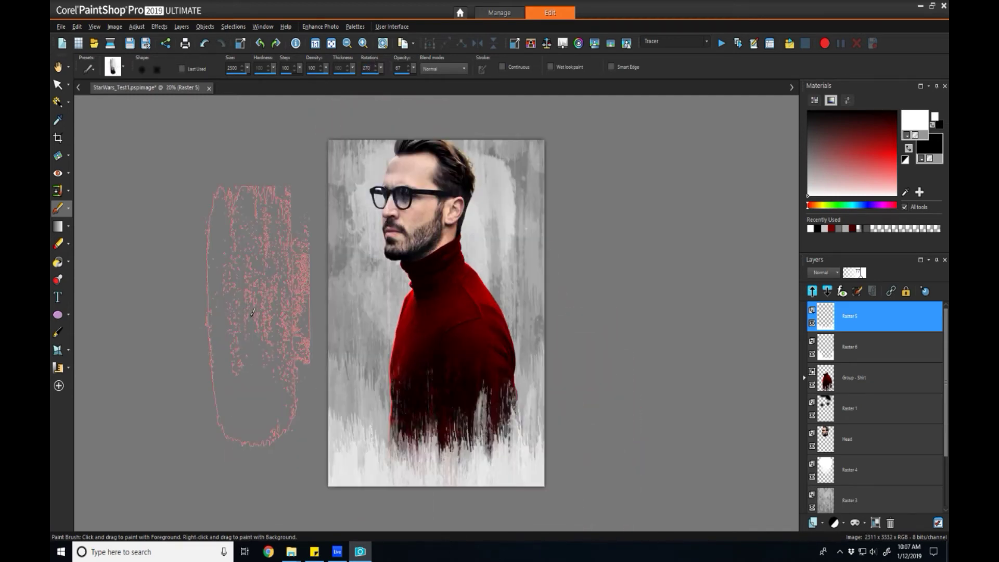
pyautogui.scroll(-1, 252, 312)
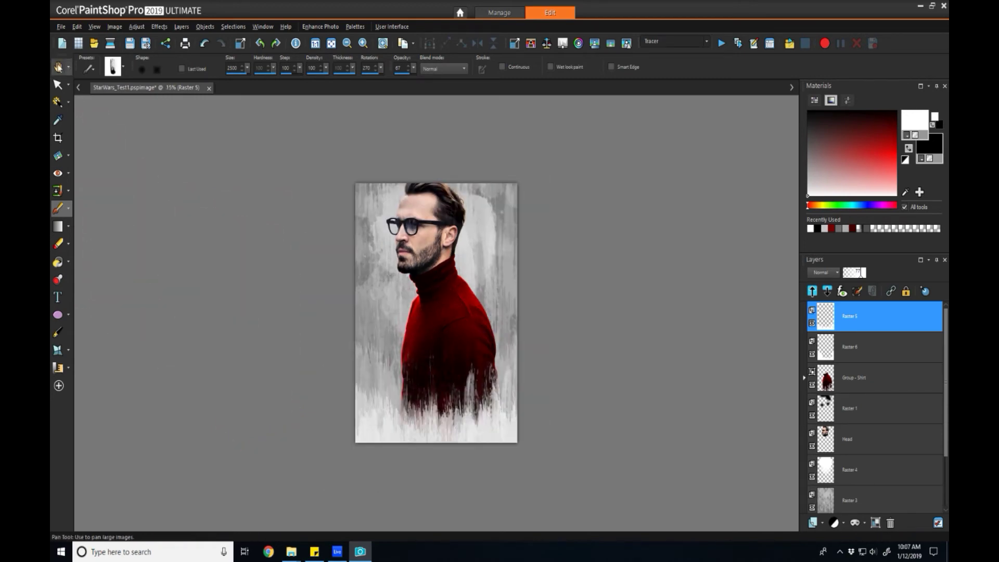
# Move the Star Wars The Last Jedi logo down onto the lower chest of the red sweater.
pyautogui.press('a')
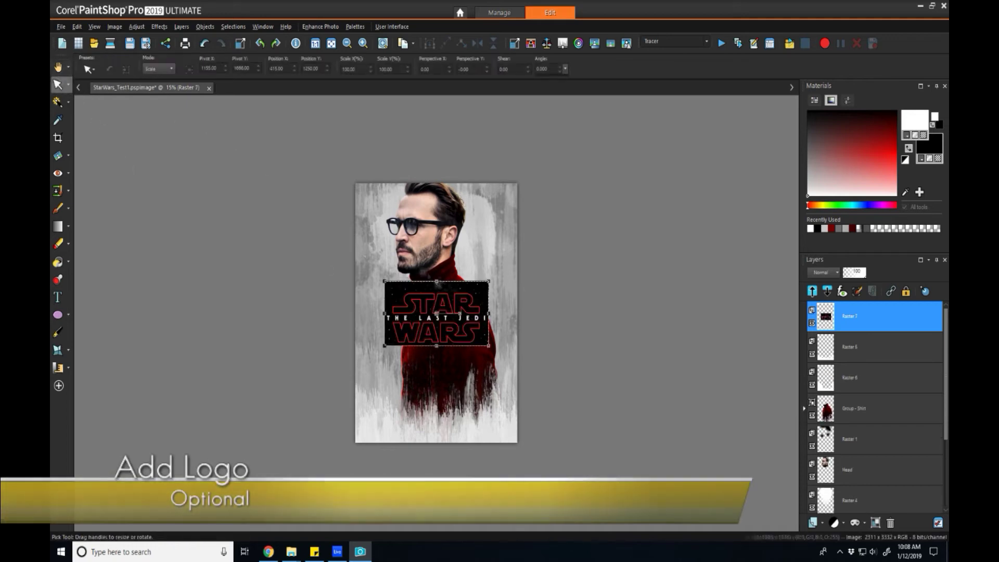
pyautogui.moveTo(436, 312); pyautogui.dragTo(447, 350)
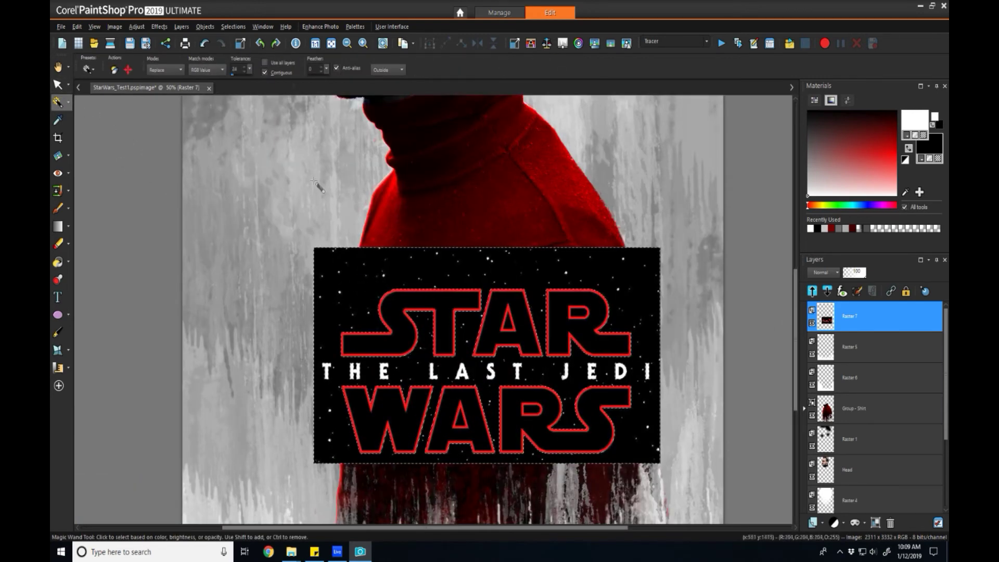
# Modify the selection of the black starfield background around the Star Wars logo lettering.
pyautogui.click(232, 26)
pyautogui.moveTo(234, 118)
pyautogui.click(405, 261)
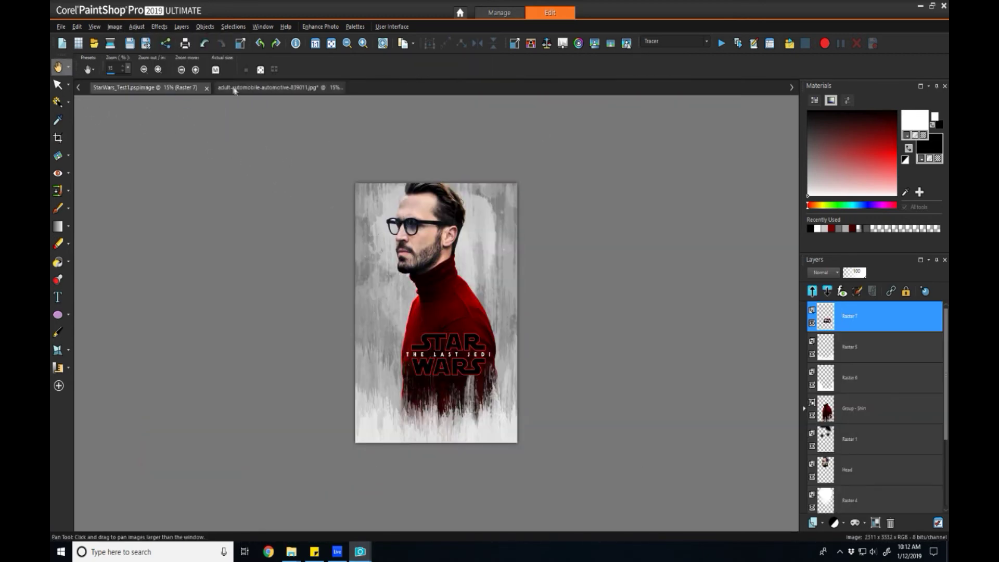
# Paste the finished poster into the adult-automobile-automotive-839011.jpg image and place it beside the original photo for comparison.
pyautogui.click(234, 88)
pyautogui.hotkey('ctrl', 'v')
pyautogui.click(67, 84)
pyautogui.click(87, 104)
pyautogui.moveTo(469, 306); pyautogui.dragTo(489, 292)
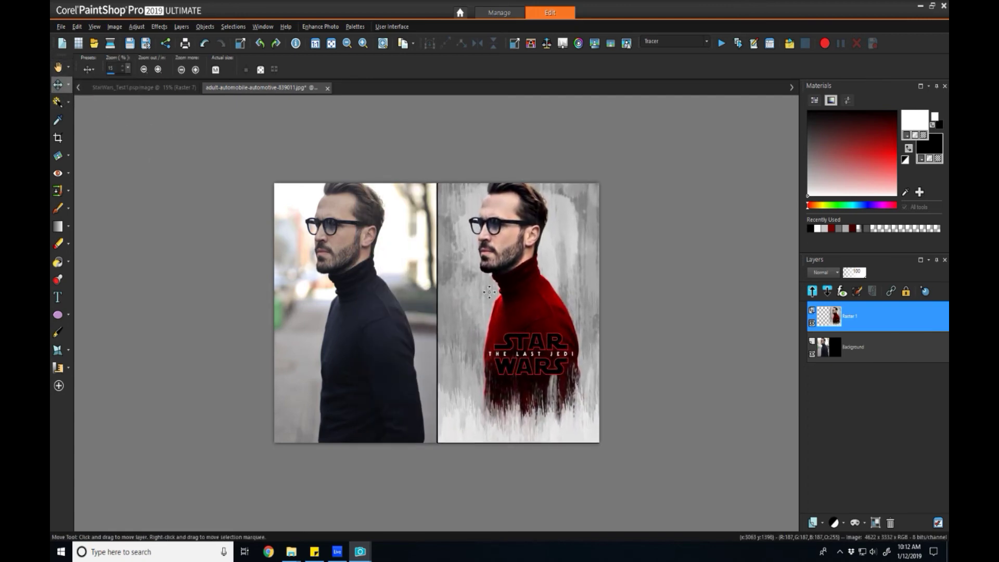
pyautogui.click(58, 71)
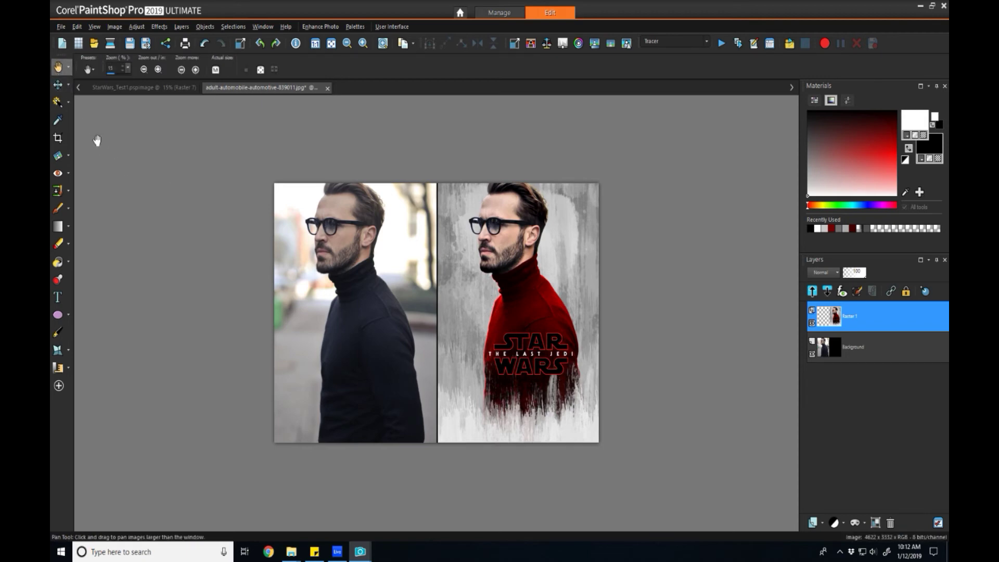
pyautogui.scroll(1, 213, 301)
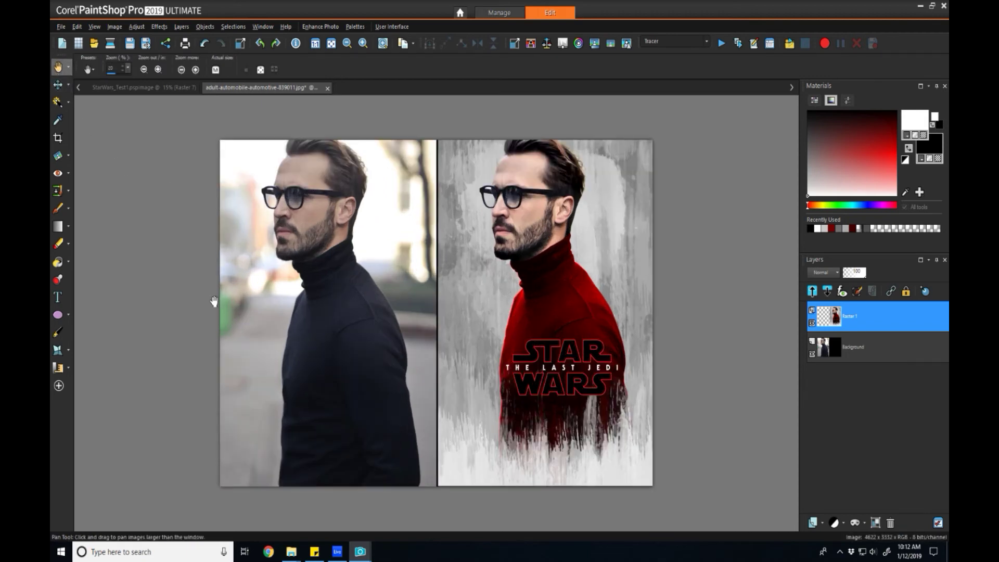